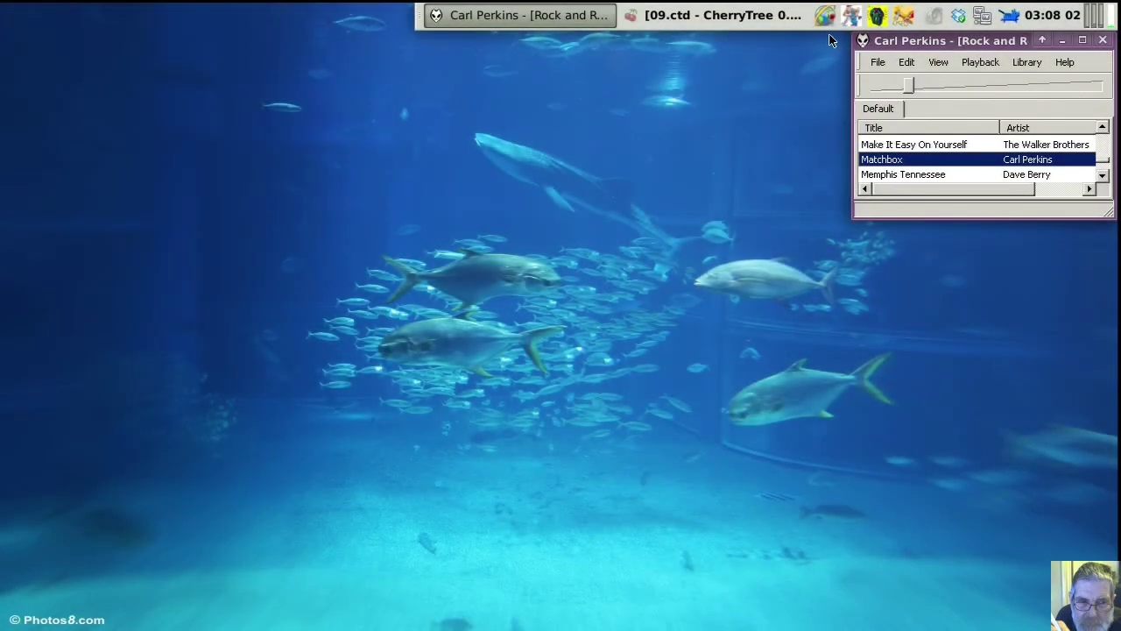
# Step: Start Grub Doctor's restore-to-MBR utility and launch GParted alongside it
pyautogui.click(906, 19)
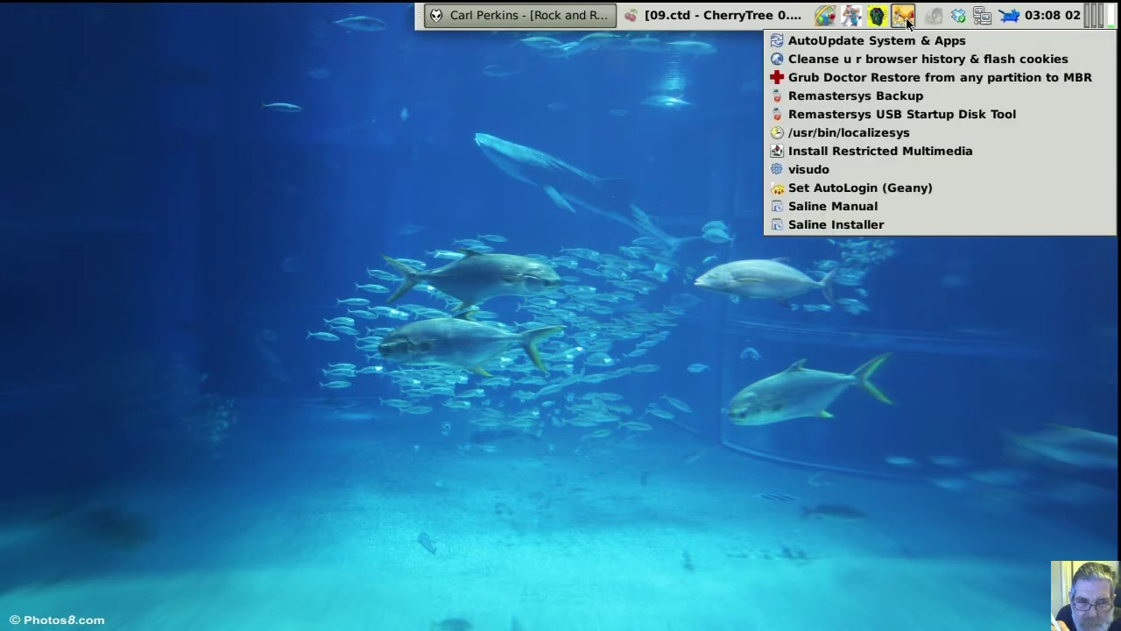
pyautogui.click(896, 79)
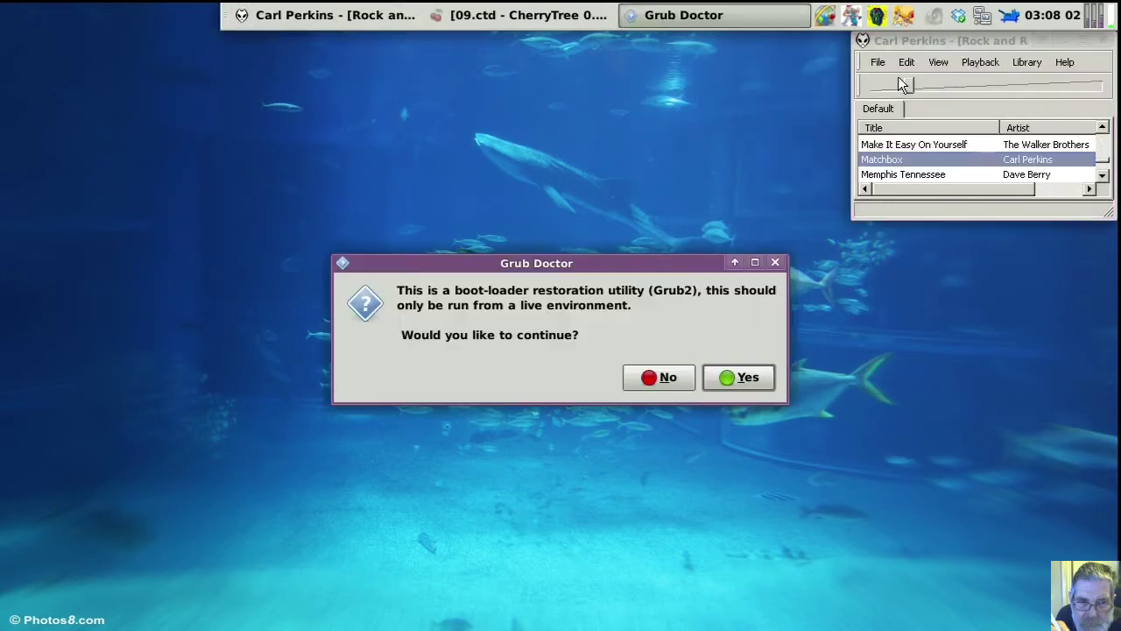
pyautogui.click(723, 378)
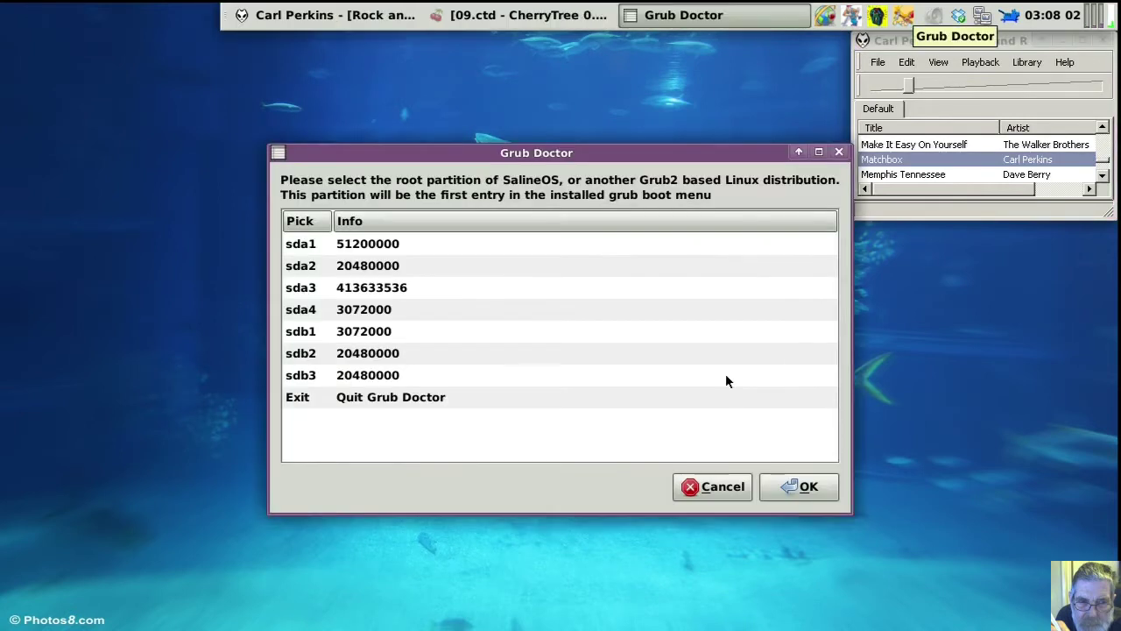
pyautogui.click(850, 18)
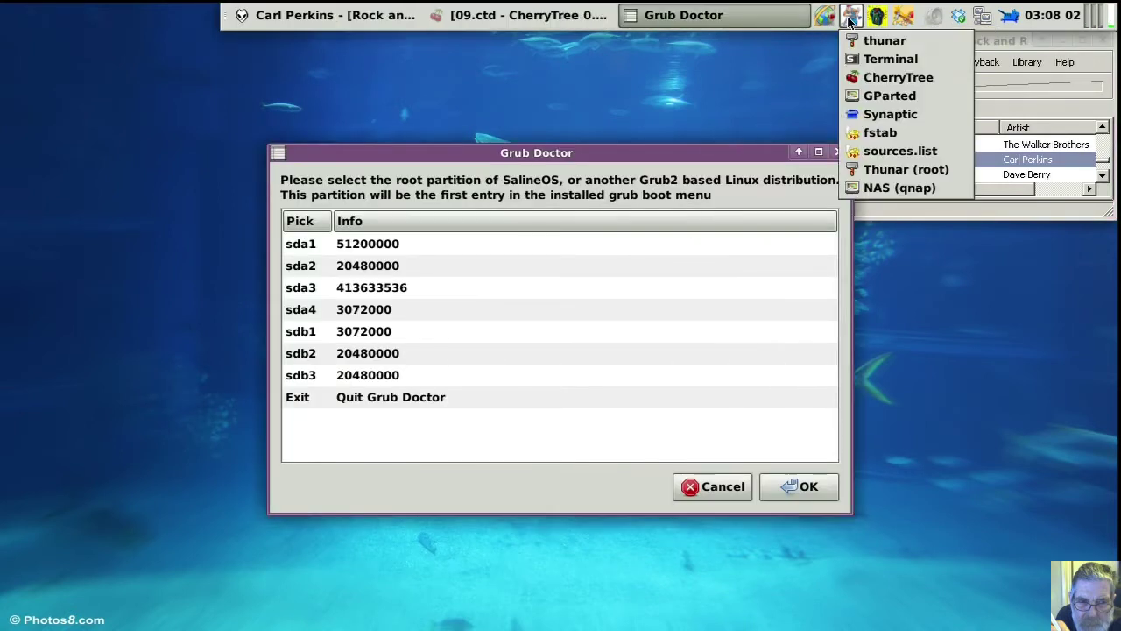
pyautogui.click(862, 97)
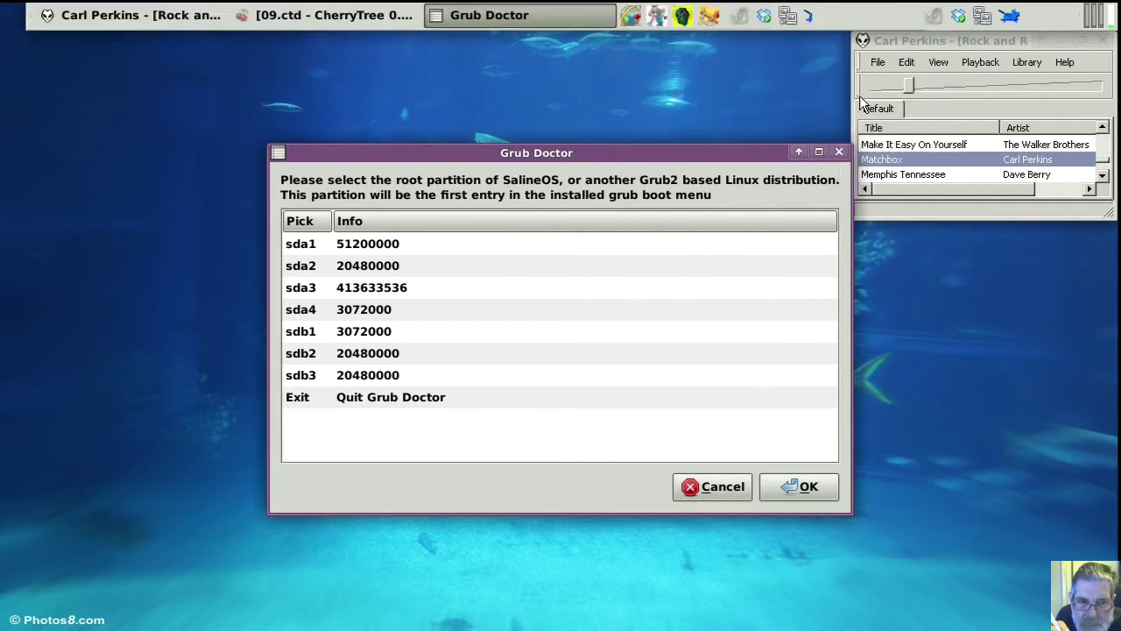
# Step: Arrange the Grub Doctor and GParted windows side by side and select /dev/sda2
pyautogui.moveTo(752, 152); pyautogui.dragTo(482, 137)
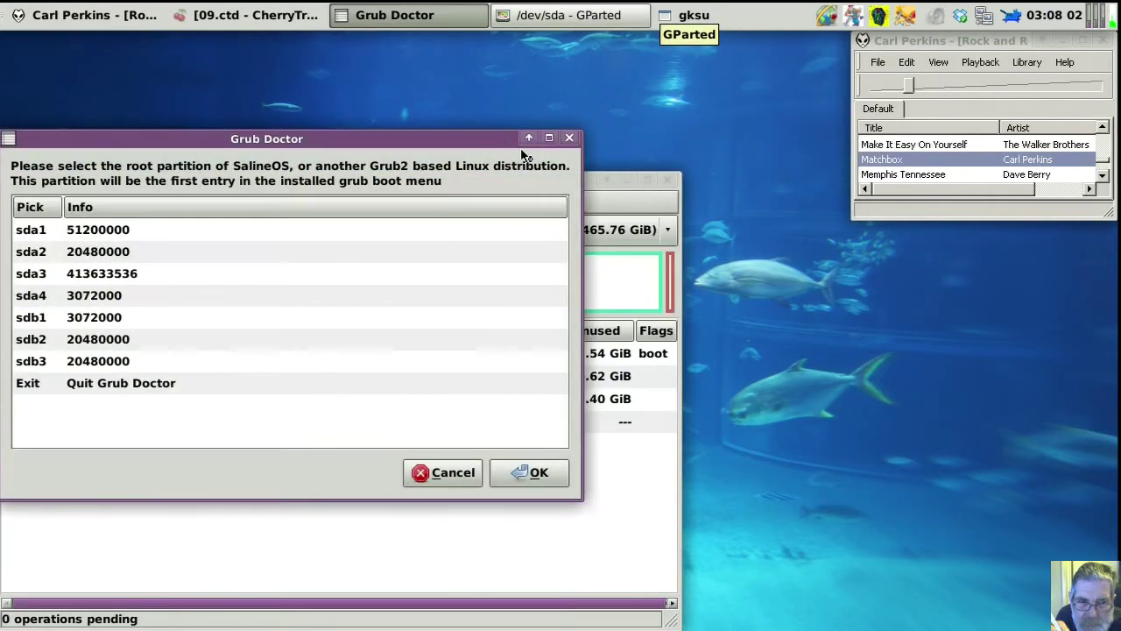
pyautogui.click(603, 206)
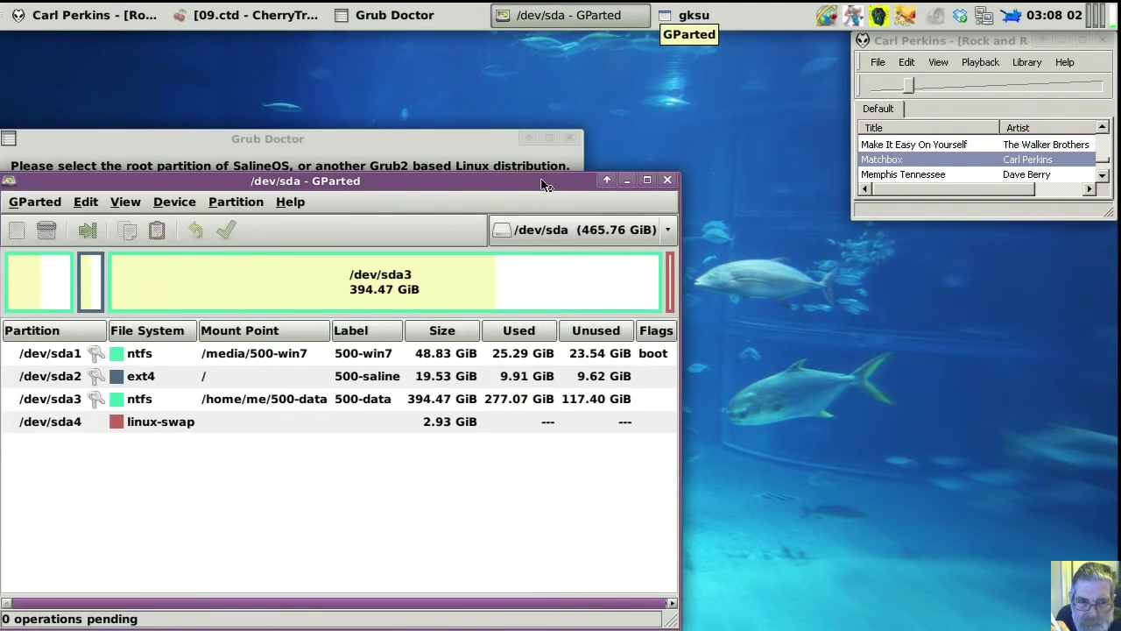
pyautogui.moveTo(550, 183); pyautogui.dragTo(874, 113)
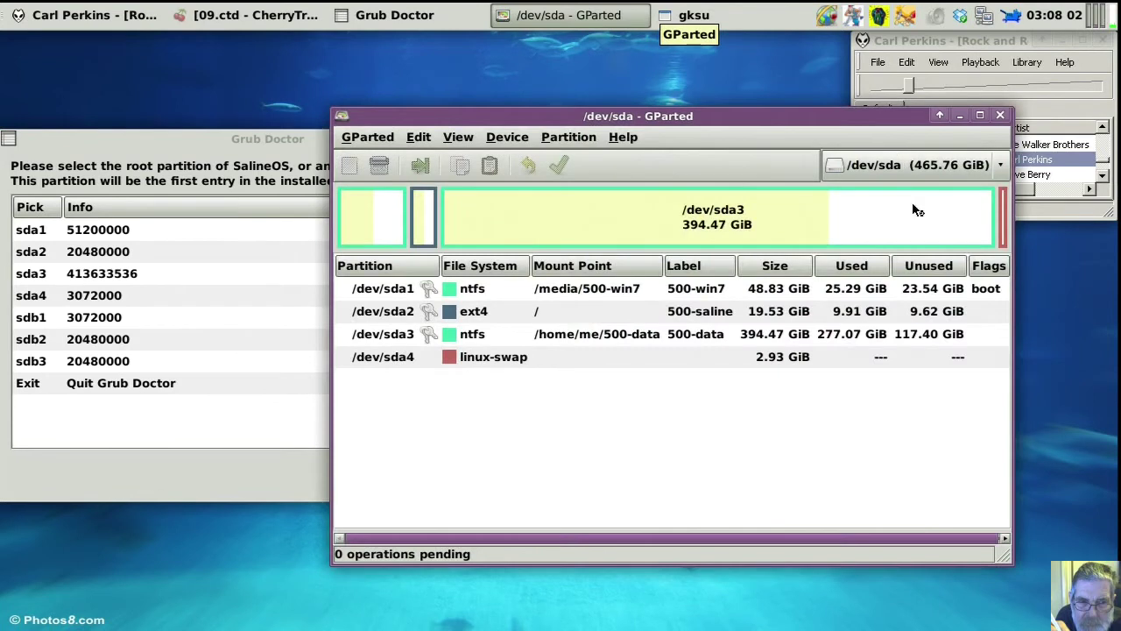
pyautogui.click(636, 318)
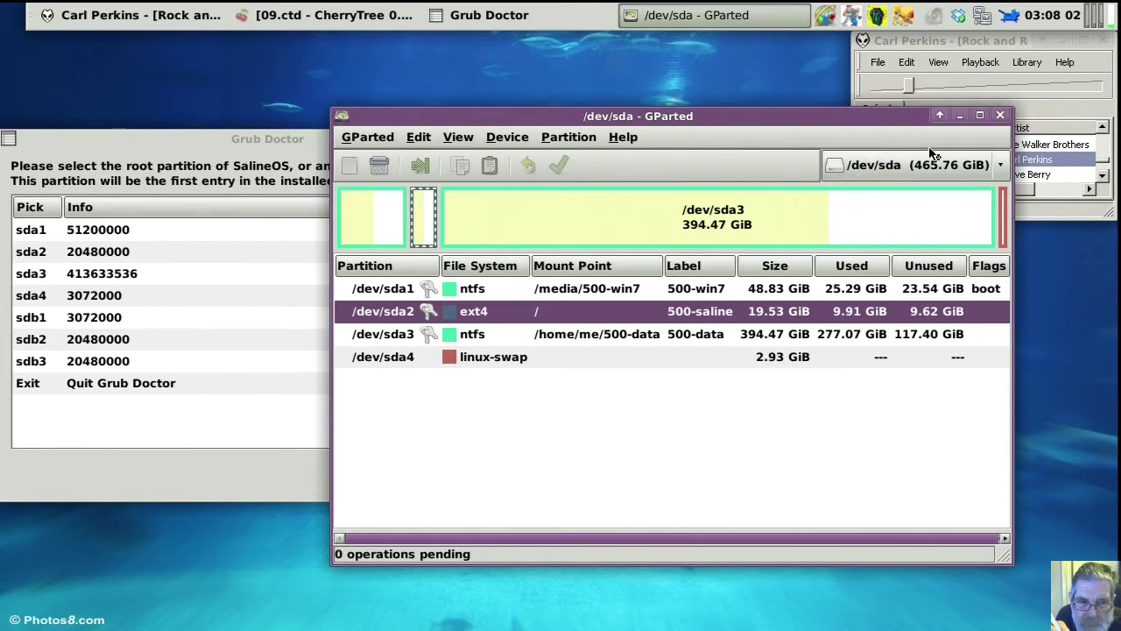
# Step: Switch GParted to the /dev/sdb disk, select /dev/sdb2, then return to Grub Doctor
pyautogui.click(1001, 167)
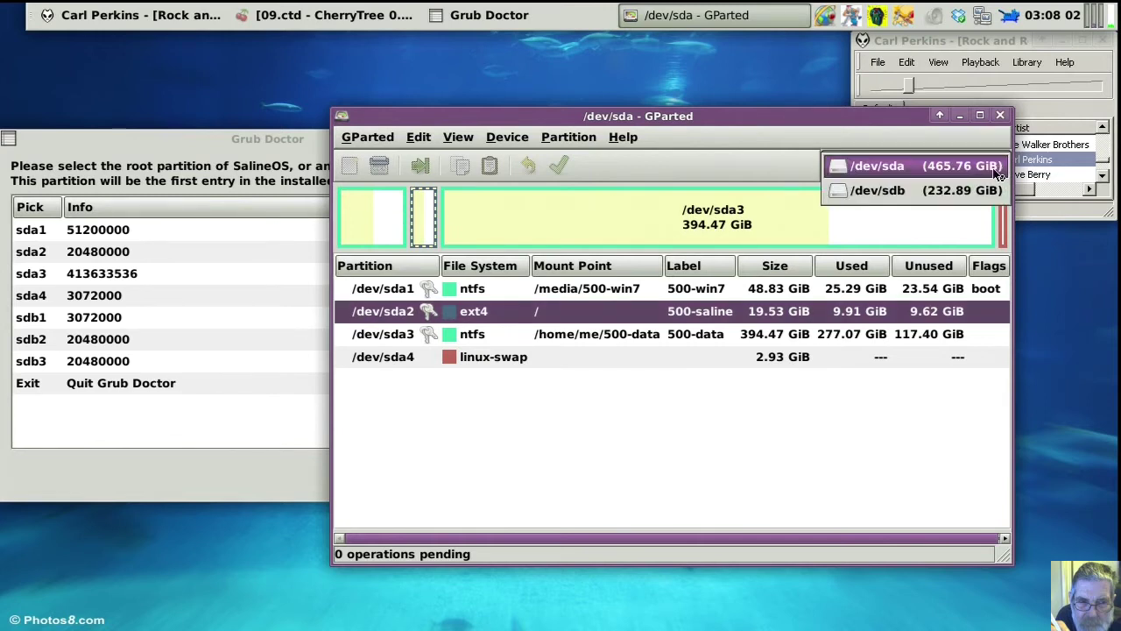
pyautogui.click(972, 194)
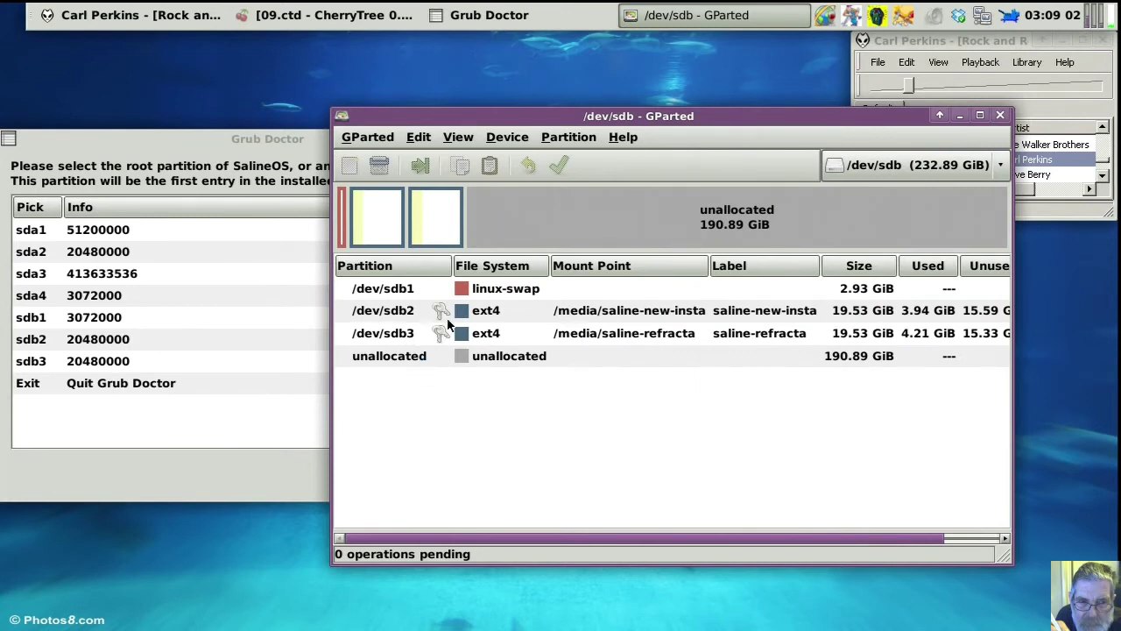
pyautogui.click(408, 313)
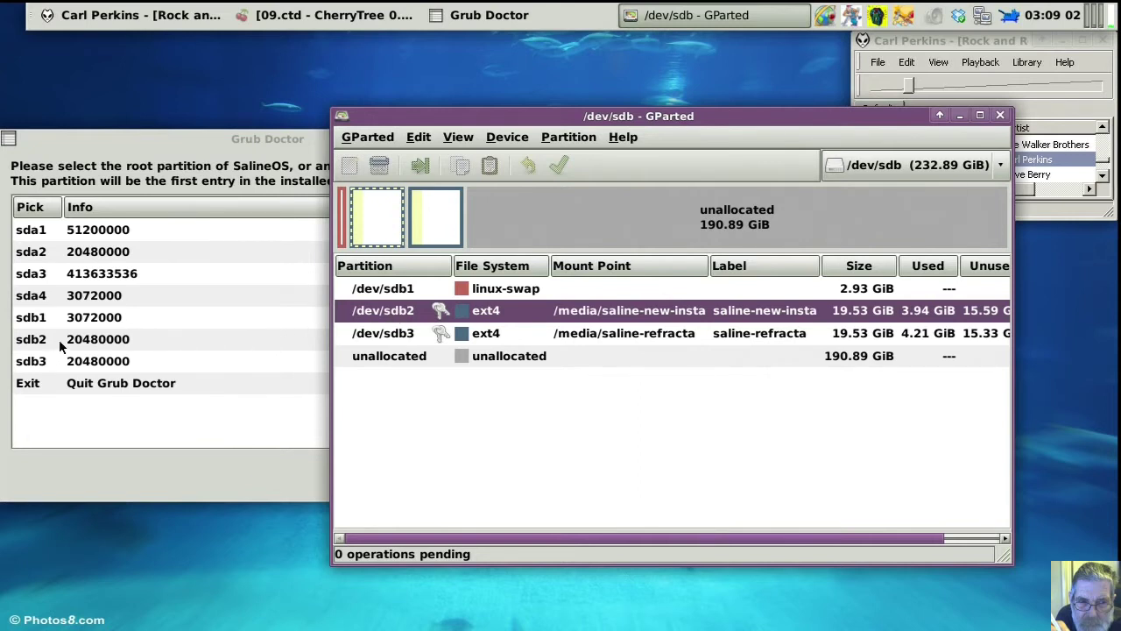
pyautogui.click(165, 133)
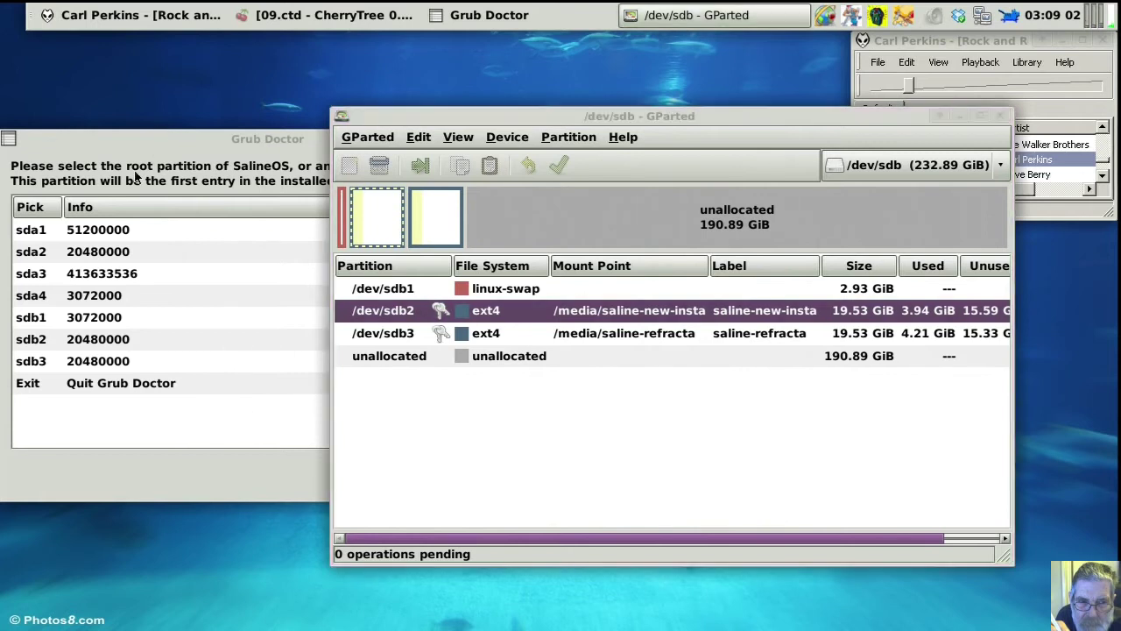
# Step: Choose sdb2 as the SalineOS root partition in Grub Doctor
pyautogui.click(45, 342)
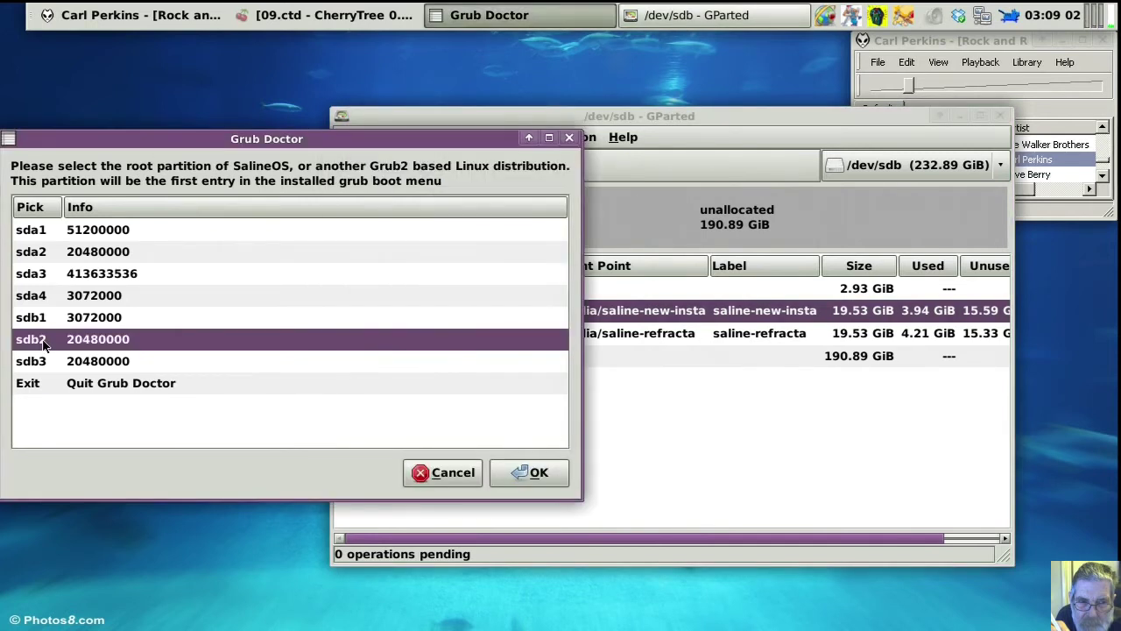
pyautogui.click(507, 471)
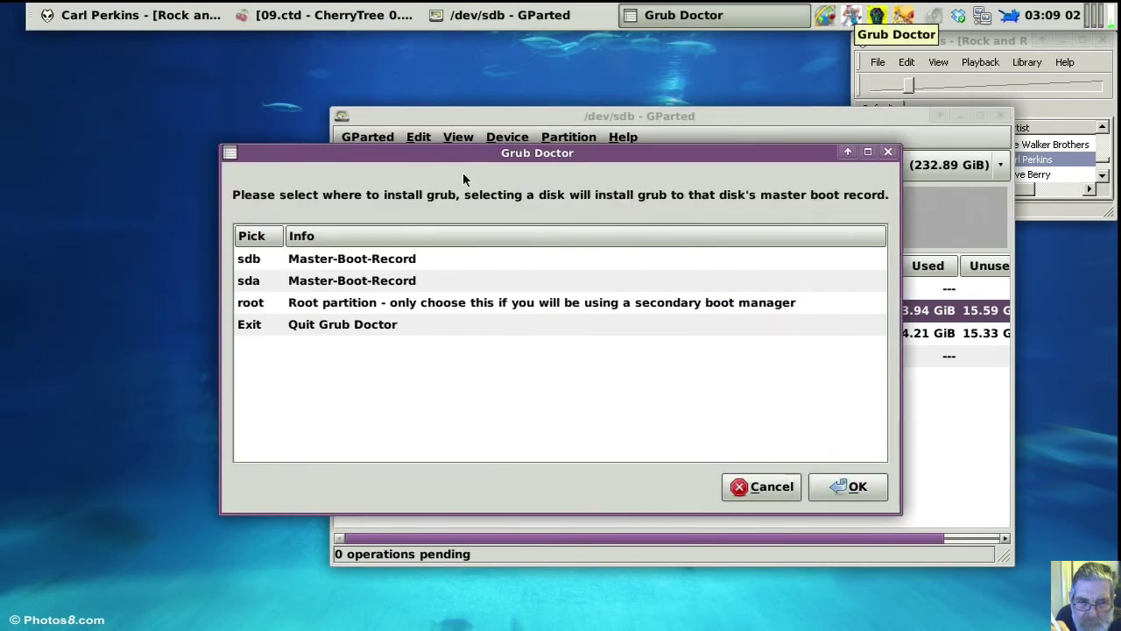
pyautogui.moveTo(472, 155); pyautogui.dragTo(267, 169)
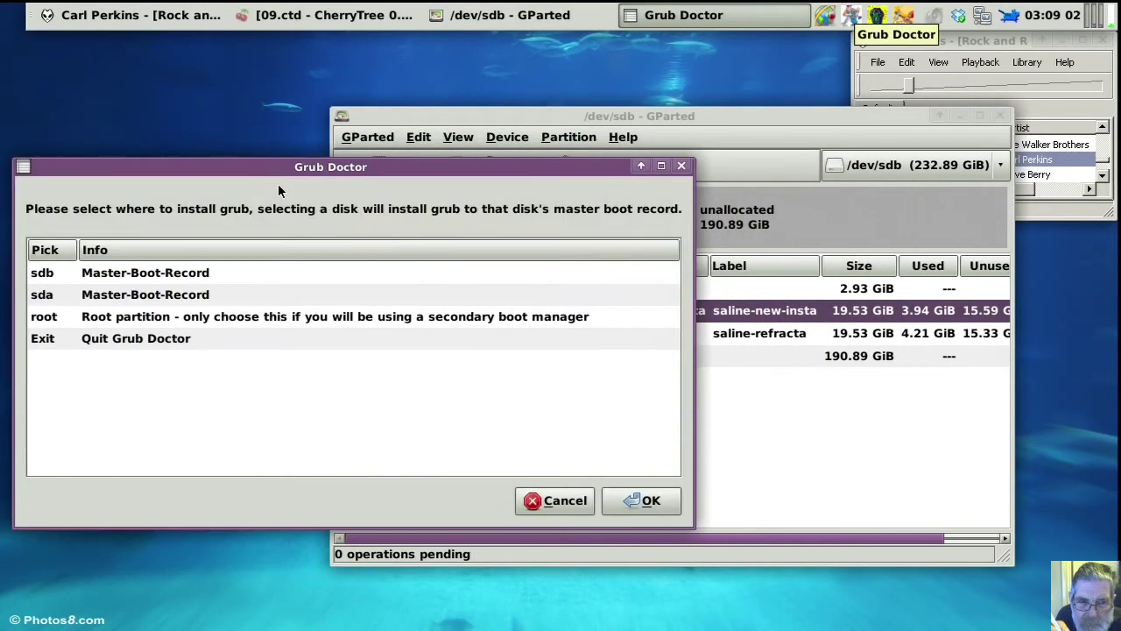
# Step: Compare /dev/sda and /dev/sdb in GParted, then pick sdb's master boot record for grub
pyautogui.click(553, 116)
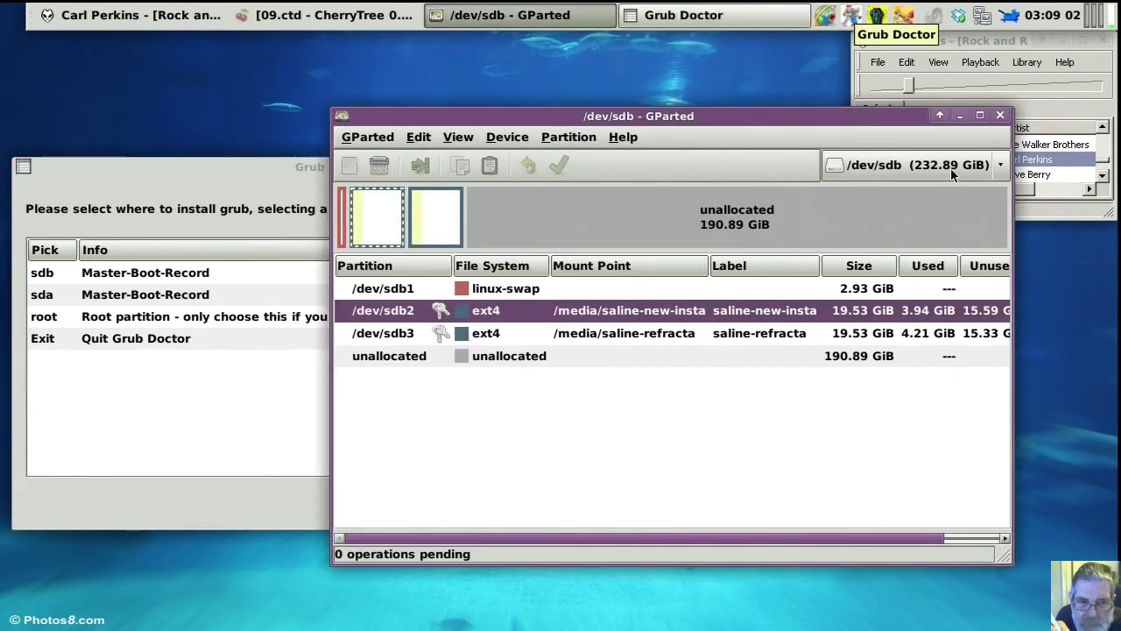
pyautogui.click(1000, 170)
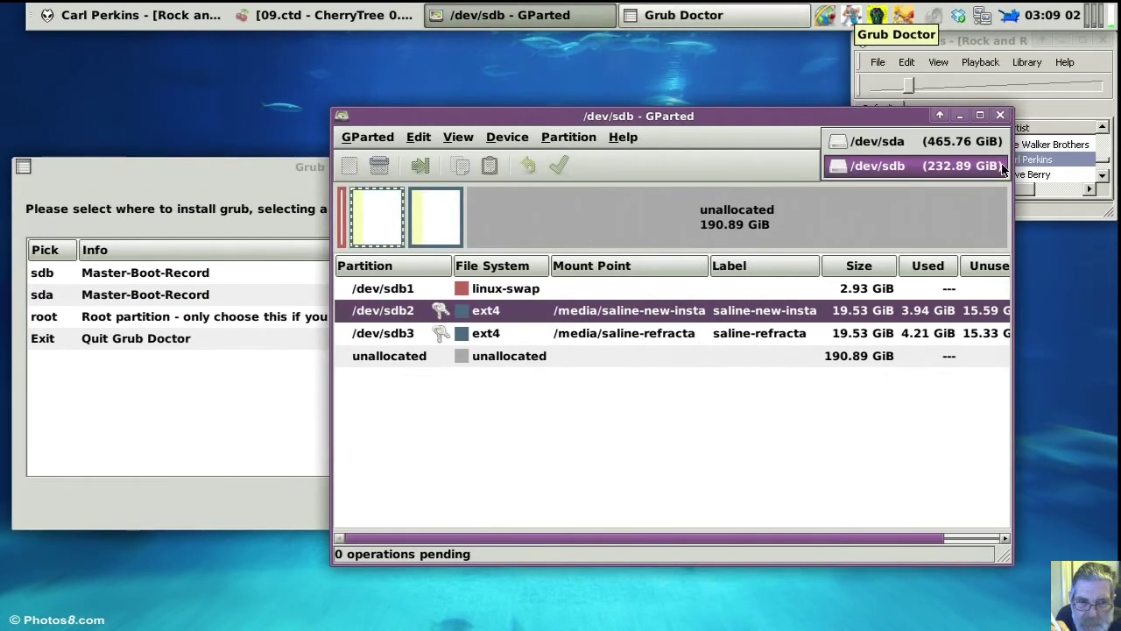
pyautogui.click(973, 152)
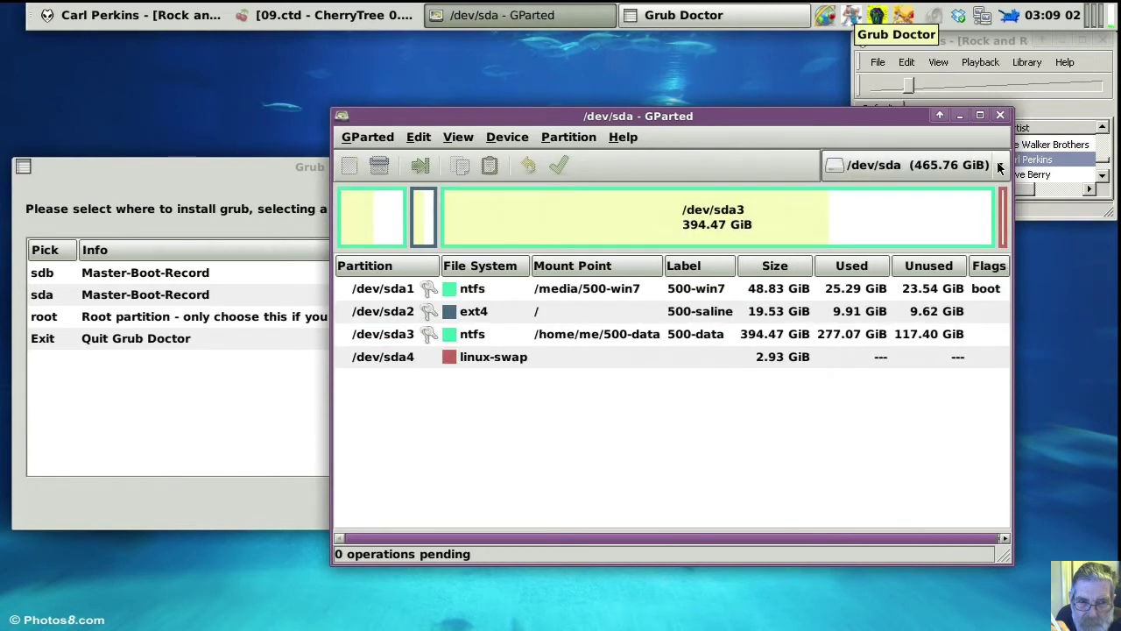
pyautogui.click(1000, 167)
pyautogui.click(970, 188)
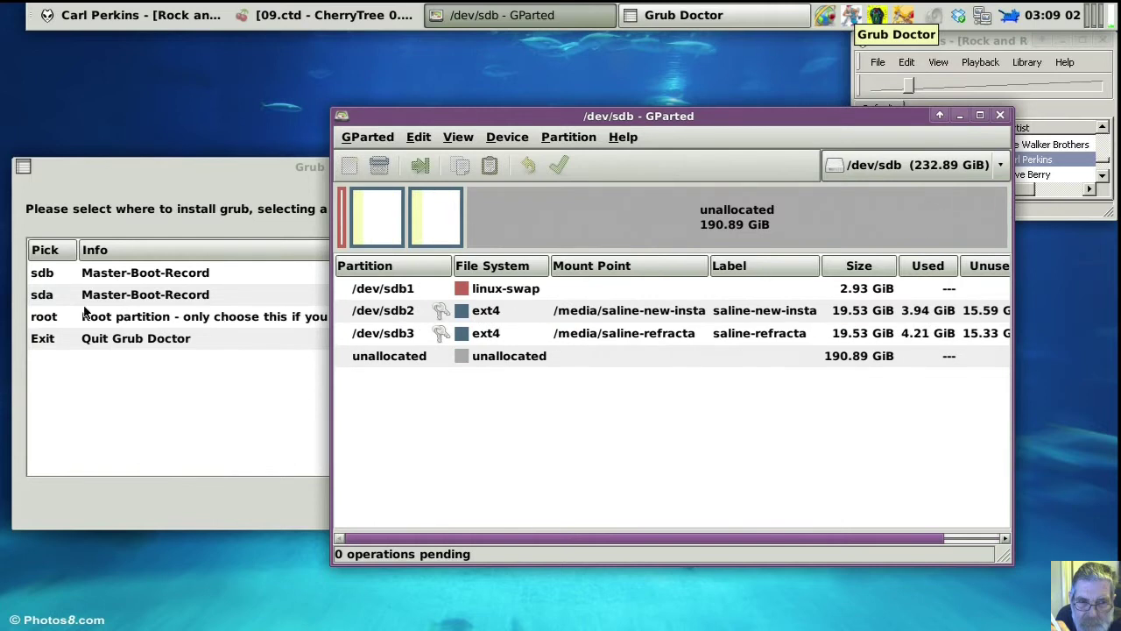
pyautogui.click(96, 277)
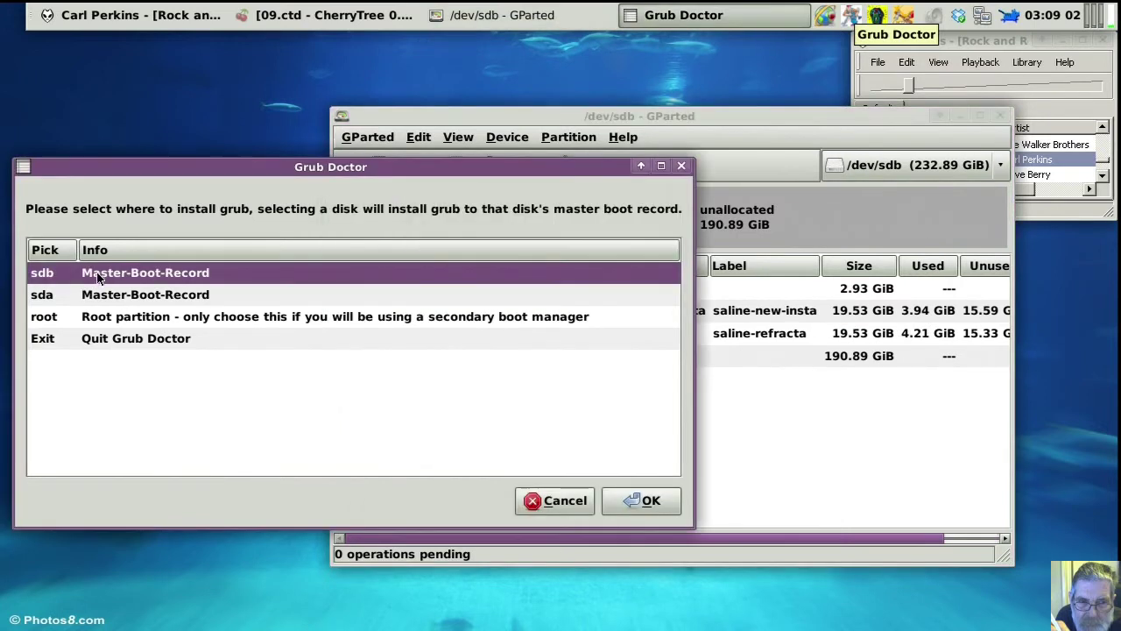
# Step: Confirm sdb's master boot record, approve the grub install, and dismiss the completion message
pyautogui.click(620, 500)
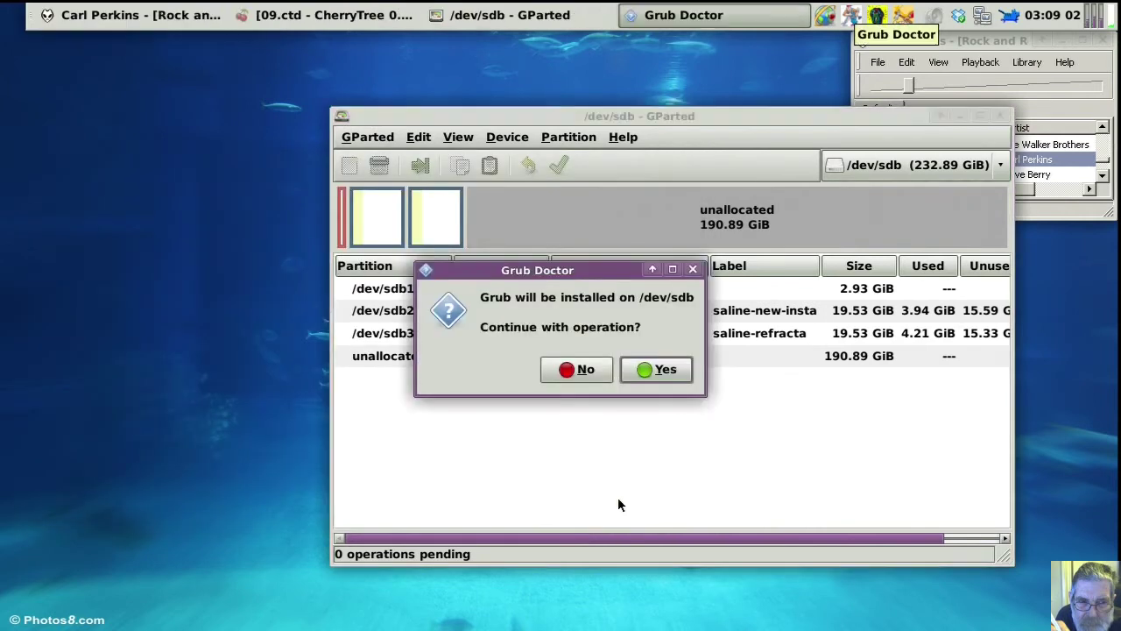
pyautogui.click(638, 367)
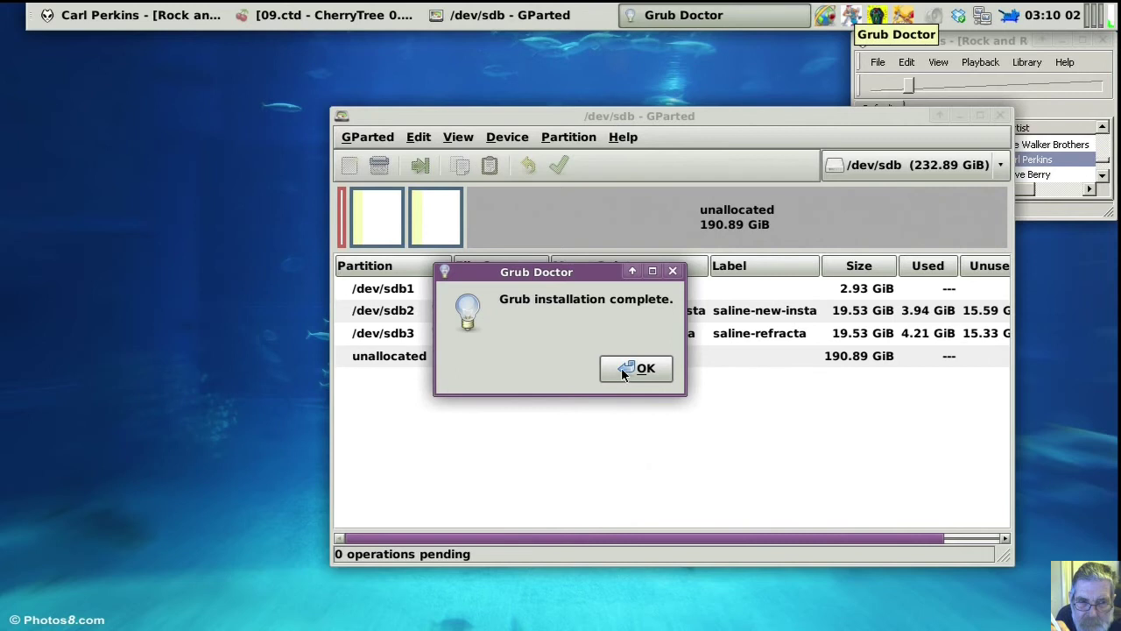
pyautogui.click(624, 371)
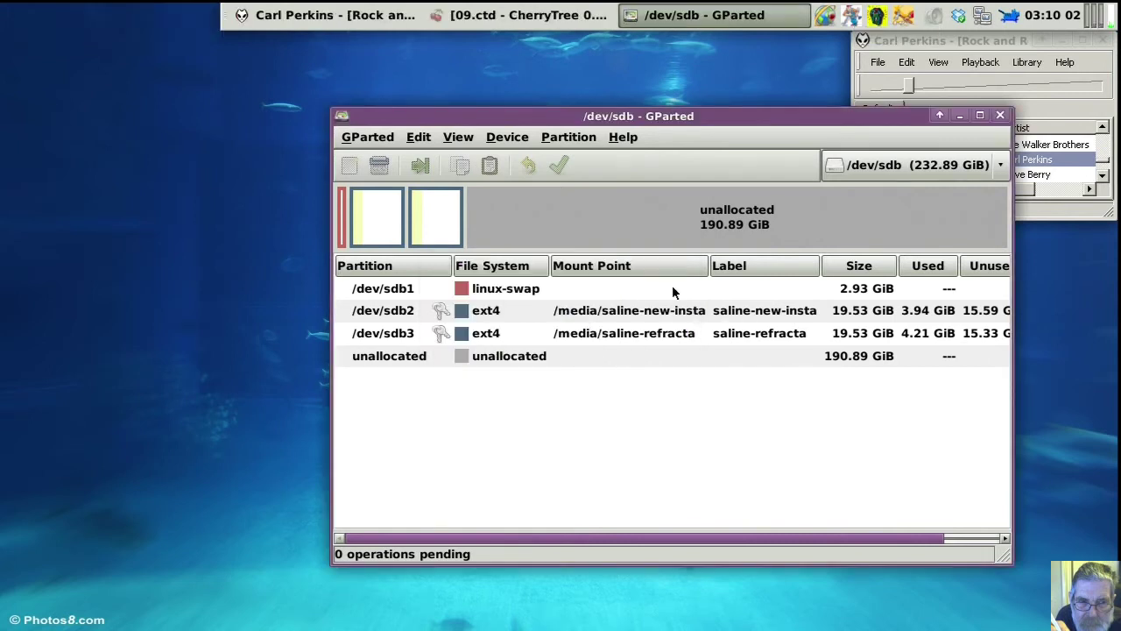
pyautogui.click(904, 15)
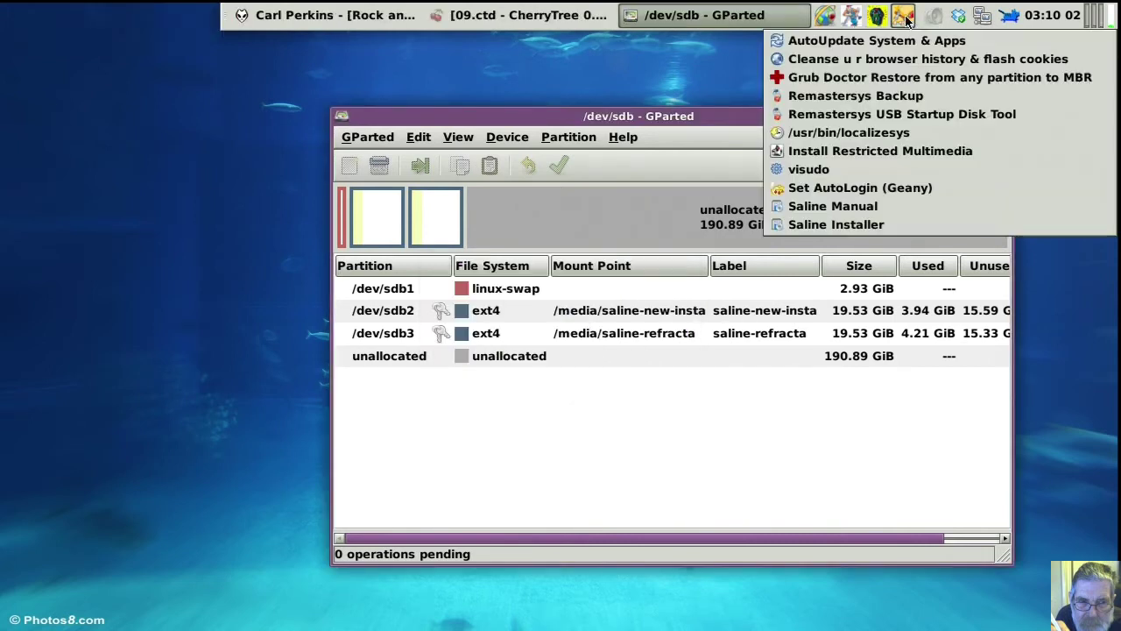
pyautogui.click(892, 77)
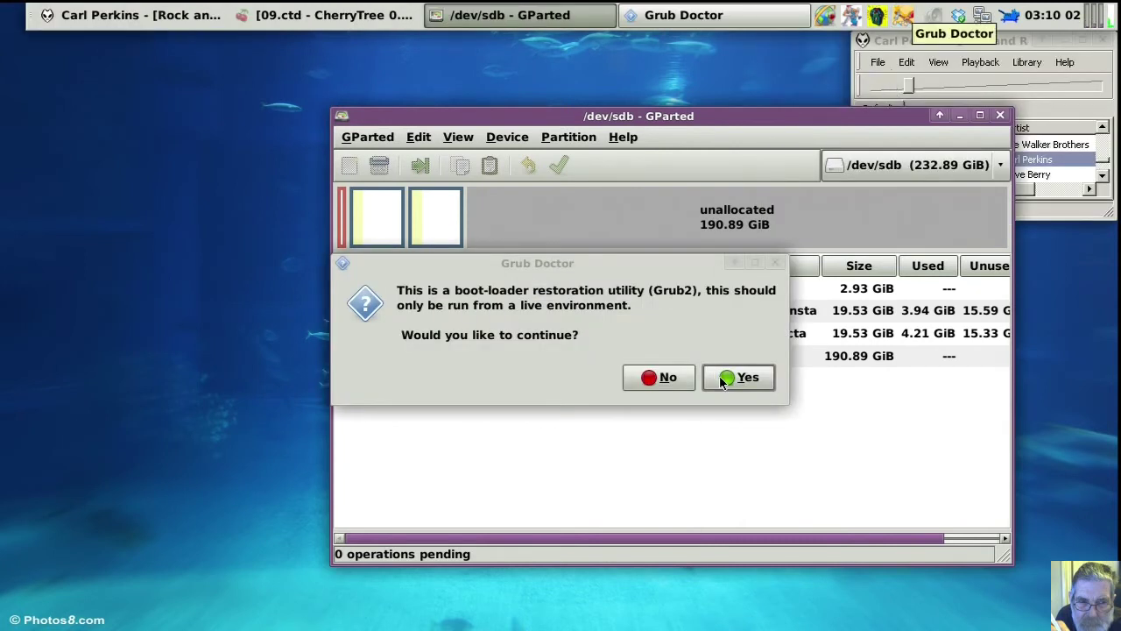
pyautogui.click(719, 376)
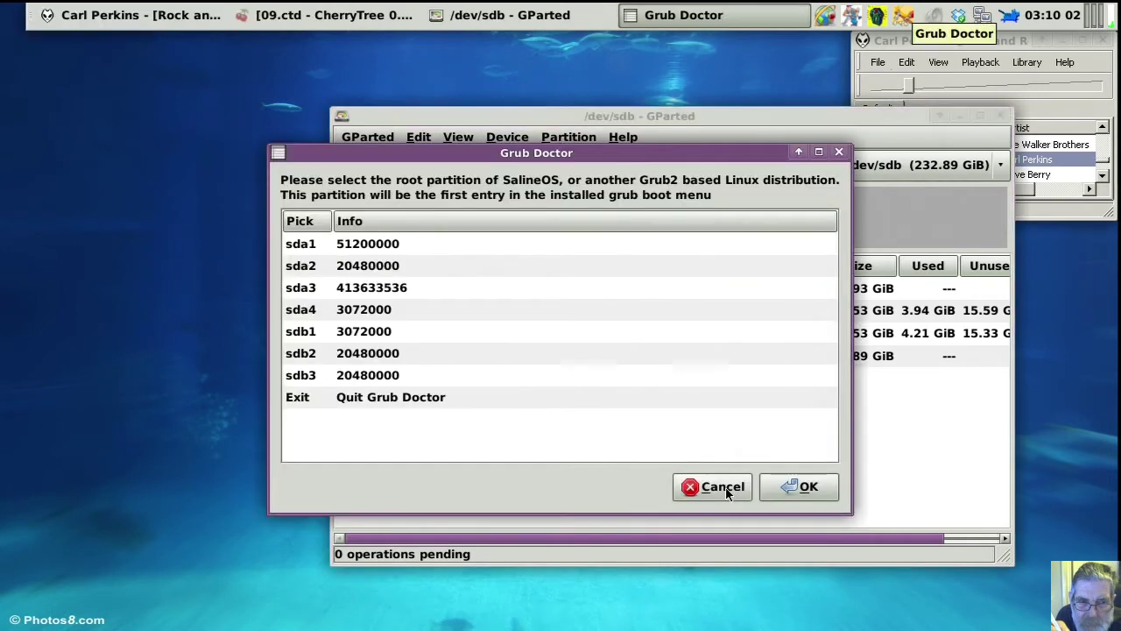
pyautogui.click(453, 403)
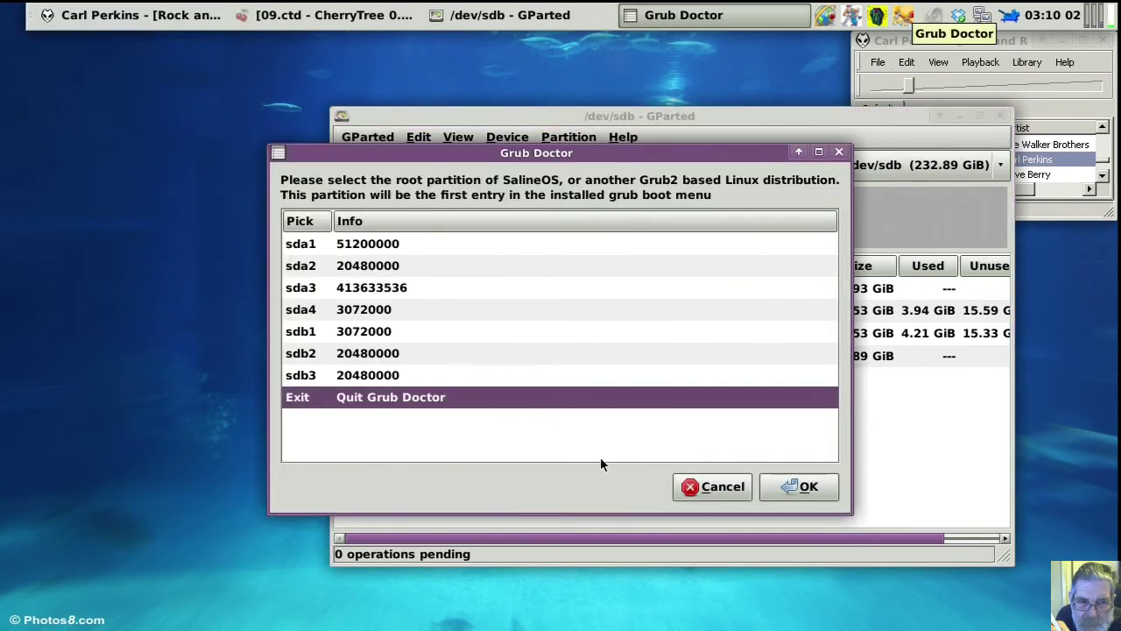
pyautogui.click(822, 497)
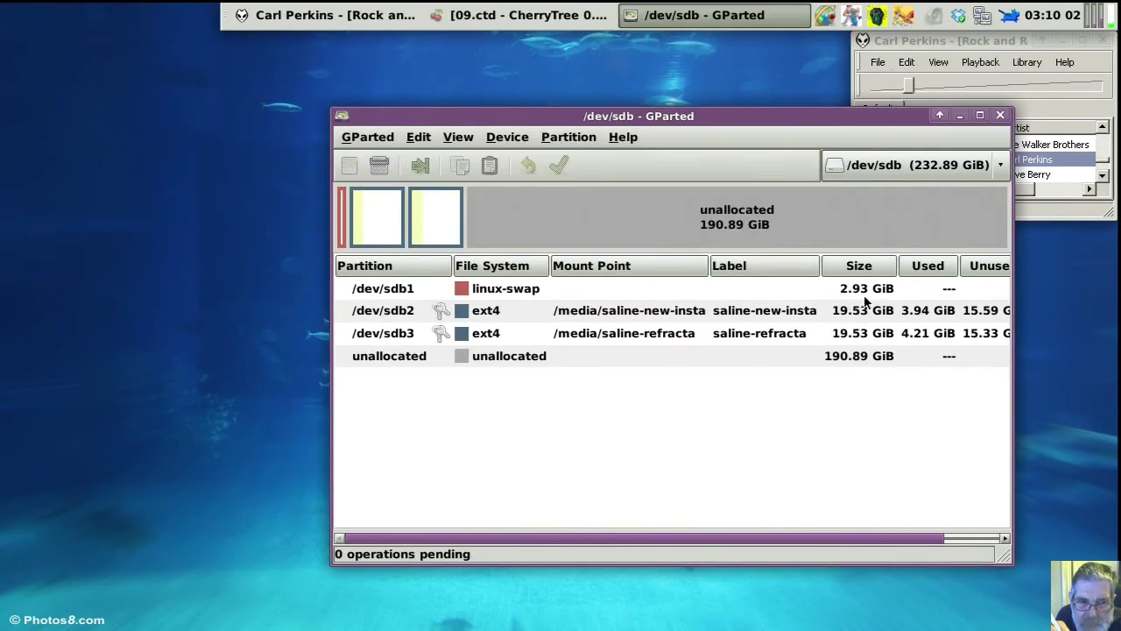
# Step: Close GParted and bring up the rescue disk launcher
pyautogui.click(1000, 114)
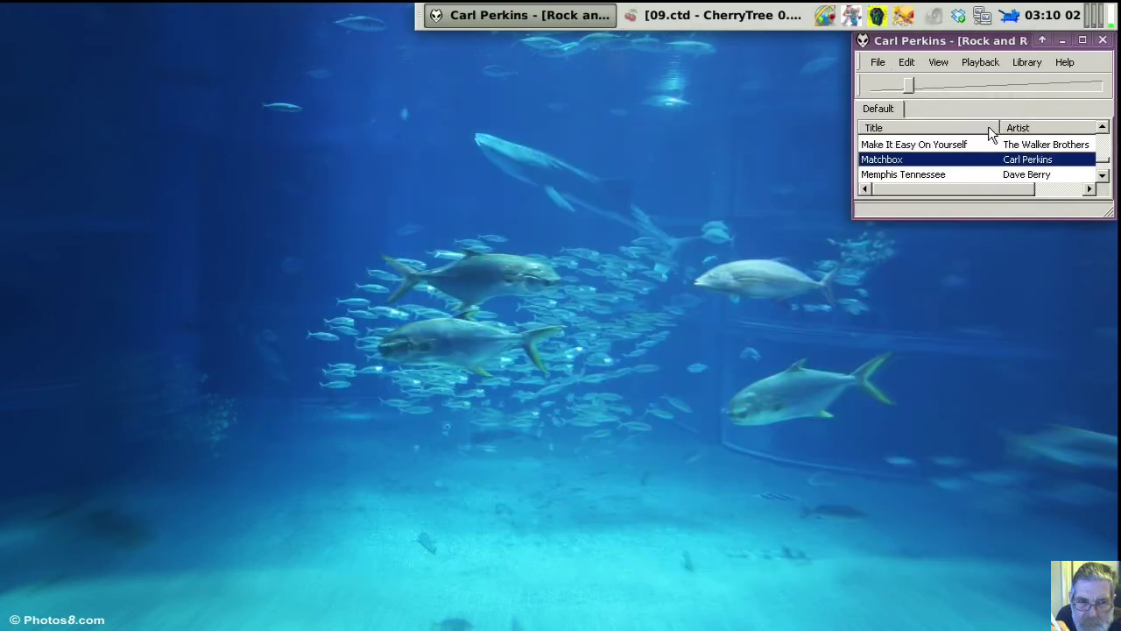
pyautogui.click(936, 158)
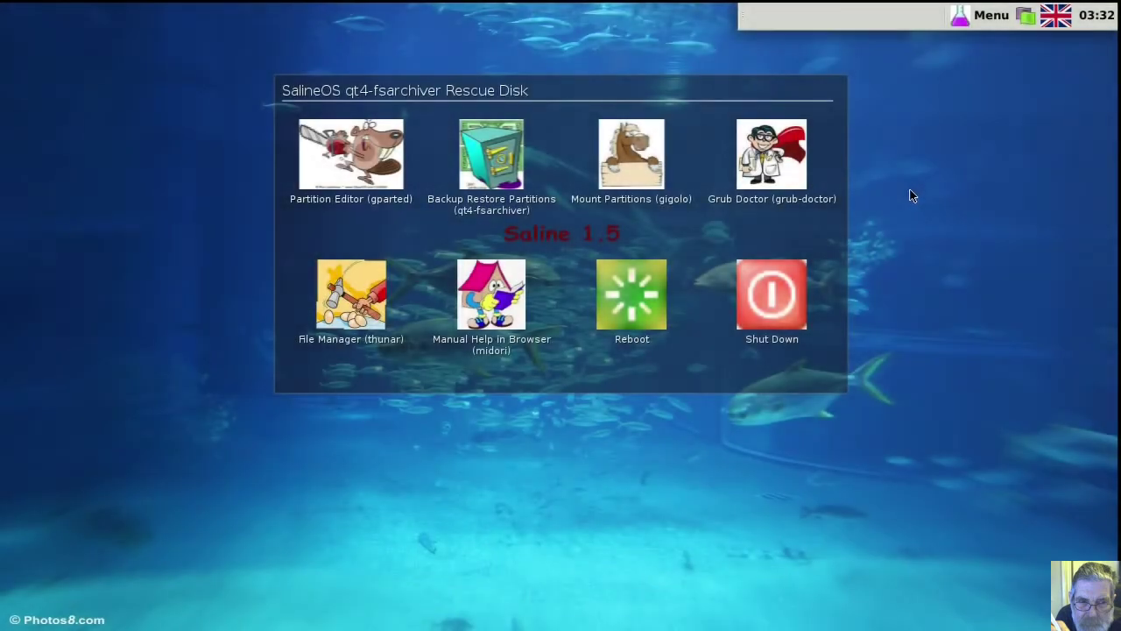
# Step: Launch GParted from the rescue launcher, view /dev/sdb, and select its ext4 partition sdb2
pyautogui.click(330, 171)
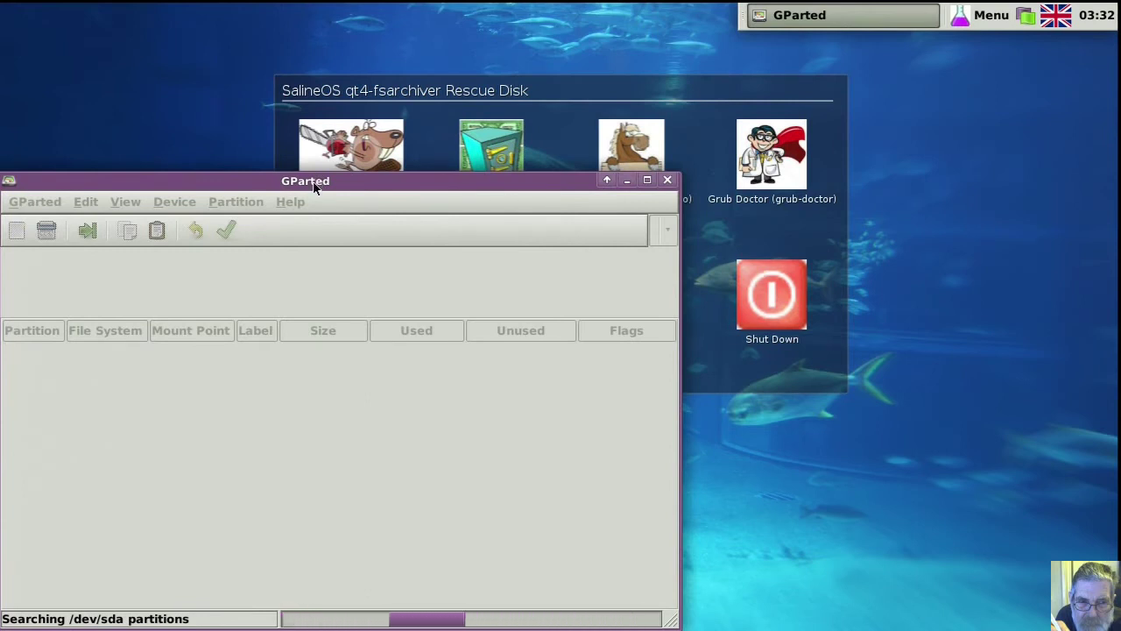
pyautogui.moveTo(314, 186); pyautogui.dragTo(397, 186)
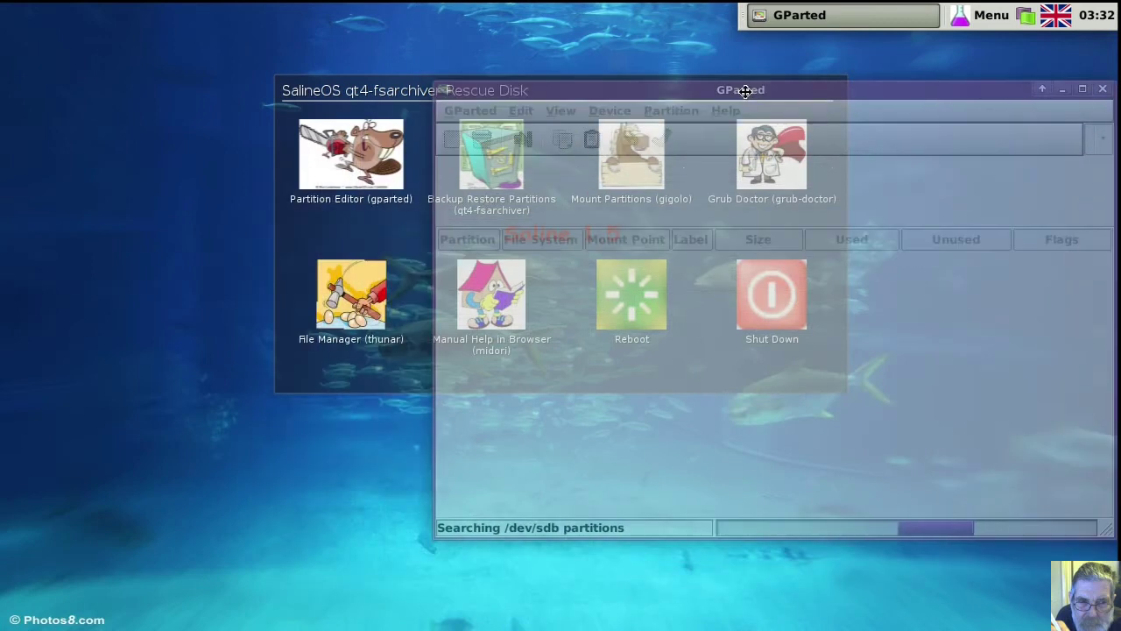
pyautogui.moveTo(744, 90); pyautogui.dragTo(758, 183)
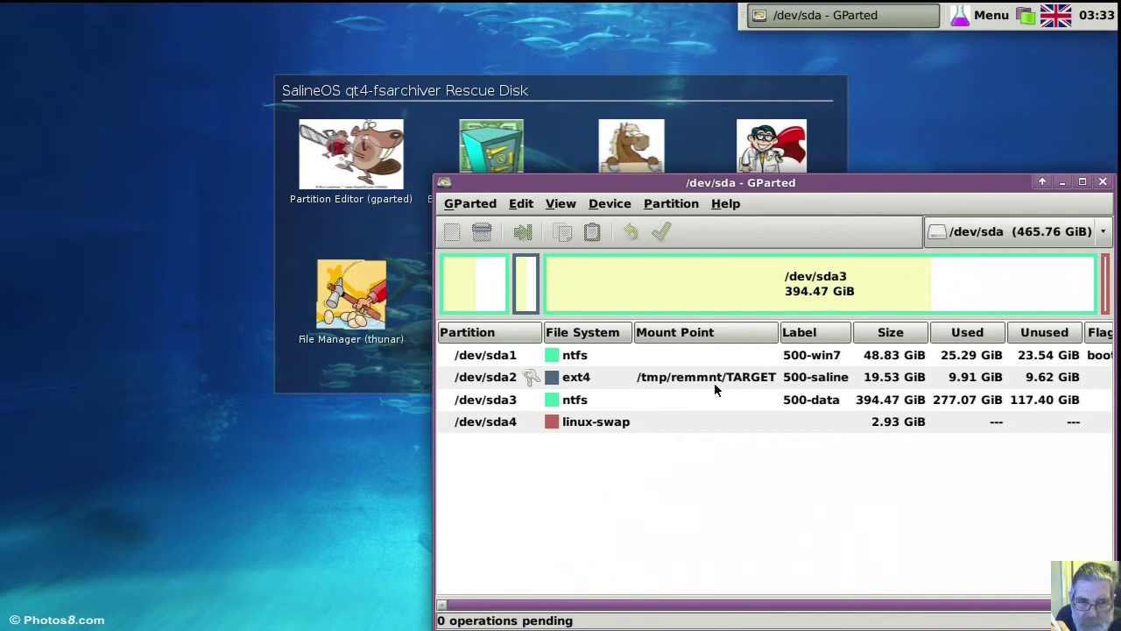
pyautogui.click(1100, 233)
pyautogui.click(1078, 258)
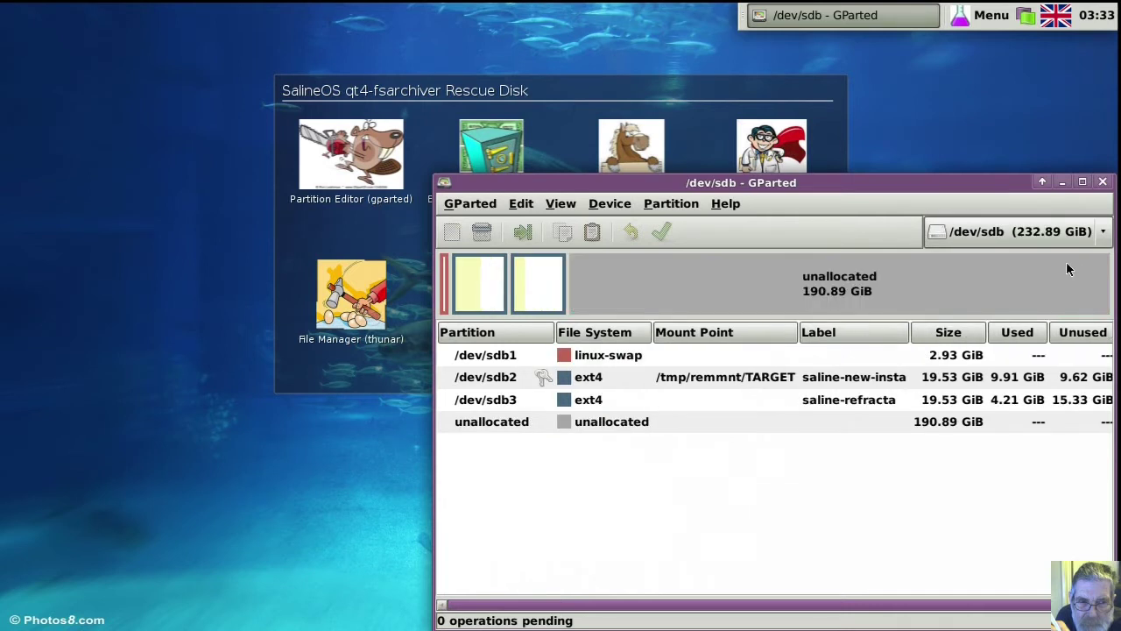
pyautogui.click(752, 385)
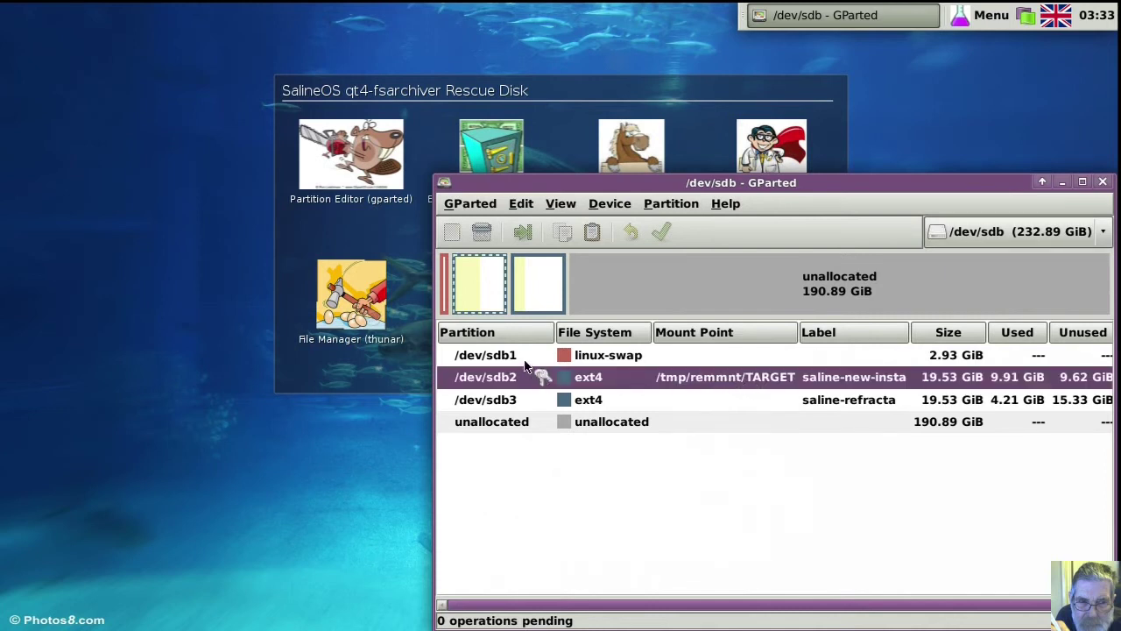
pyautogui.click(762, 92)
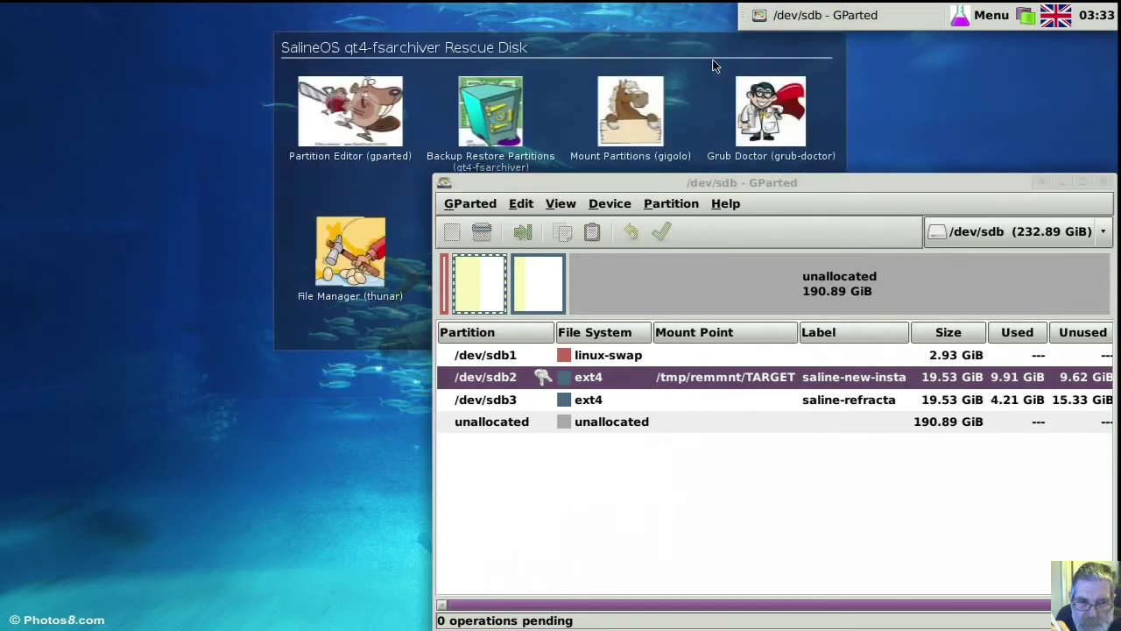
# Step: Launch Grub Doctor from the rescue disk and choose sdb2 as the root partition
pyautogui.click(769, 113)
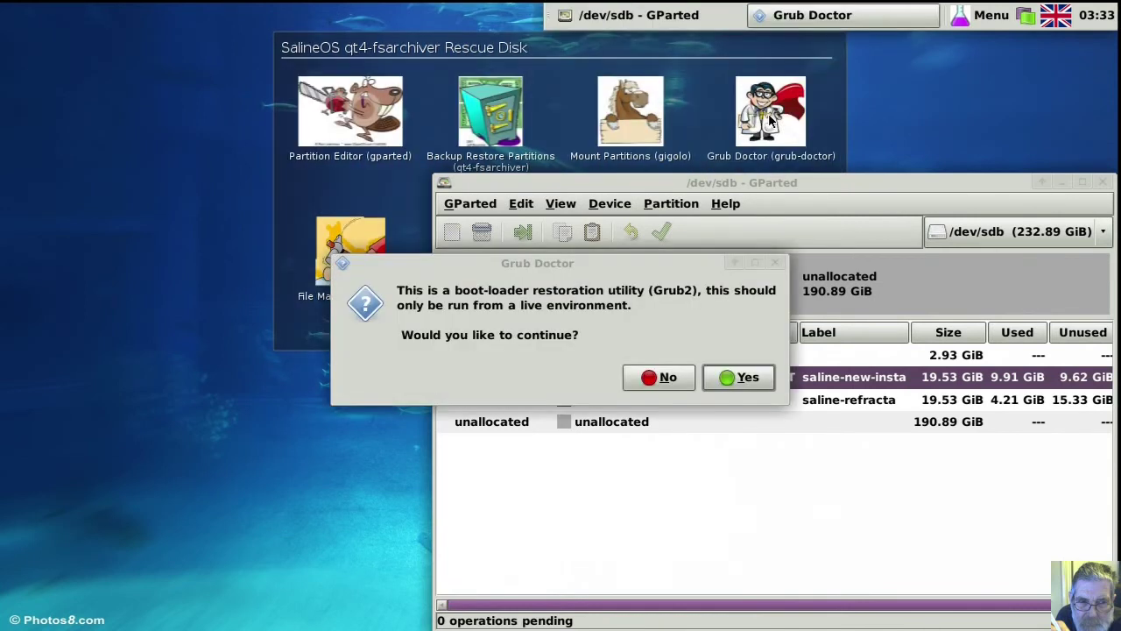
pyautogui.click(728, 376)
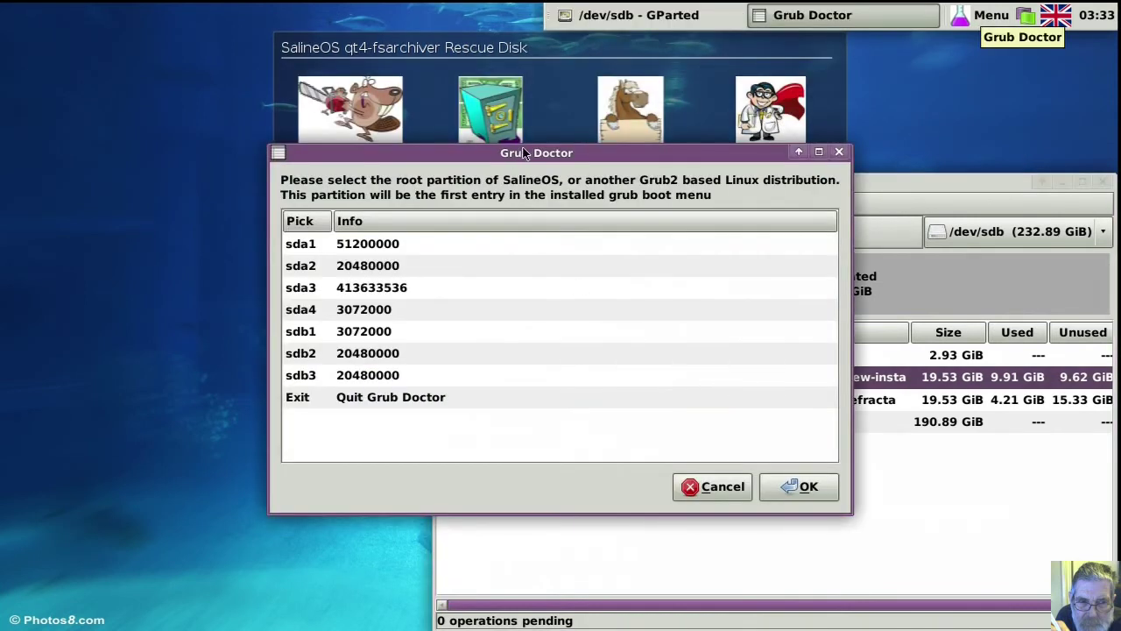
pyautogui.moveTo(524, 154); pyautogui.dragTo(290, 171)
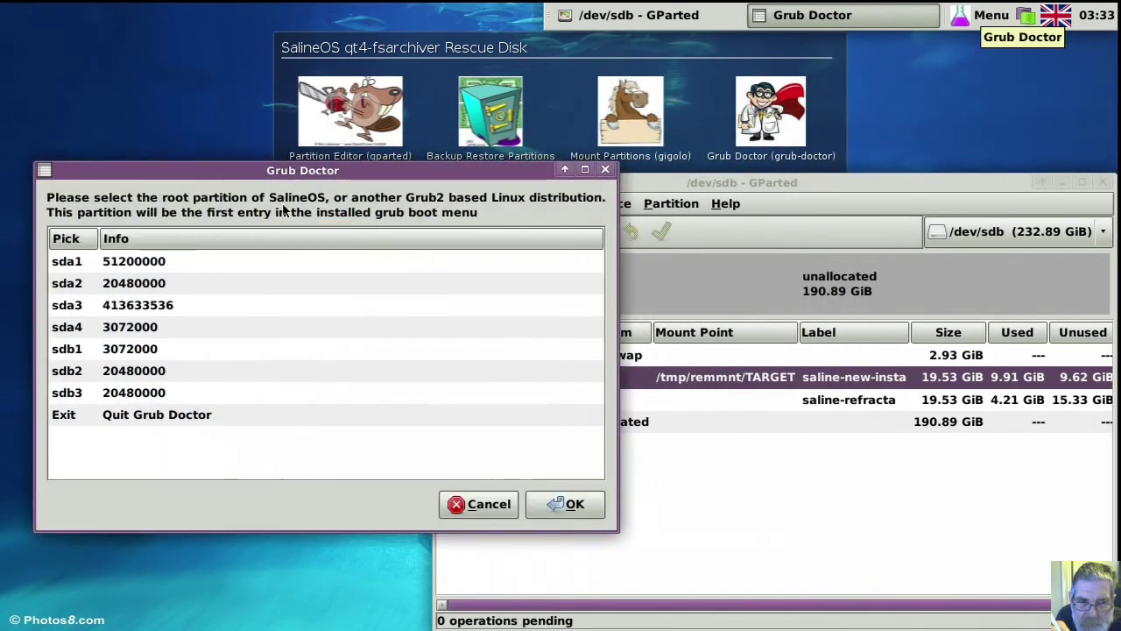
pyautogui.click(104, 375)
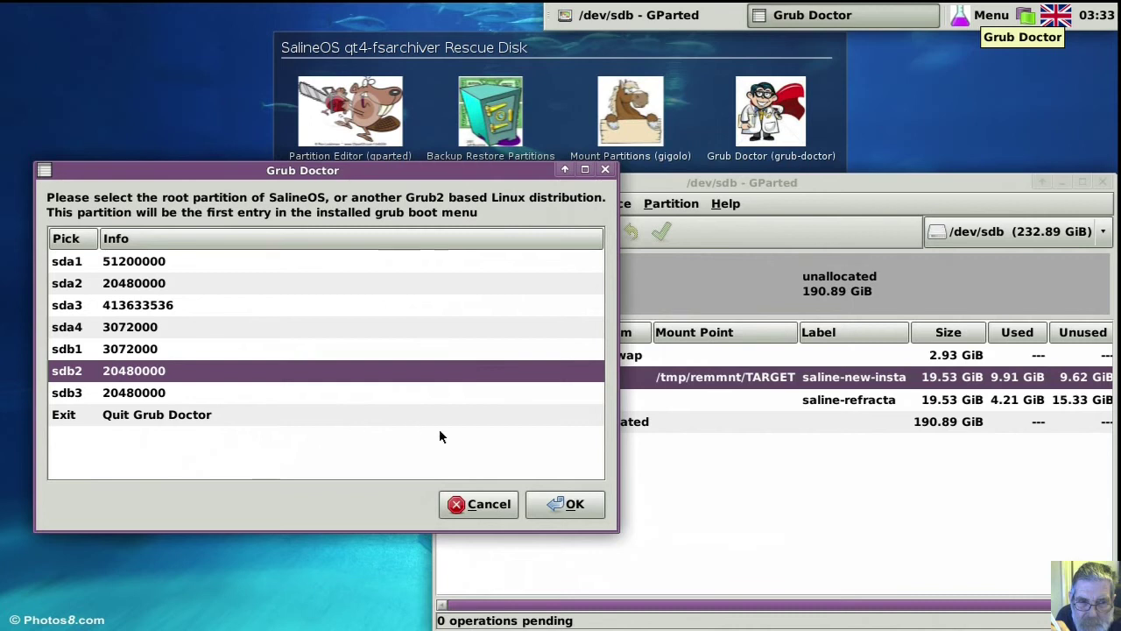
pyautogui.click(570, 508)
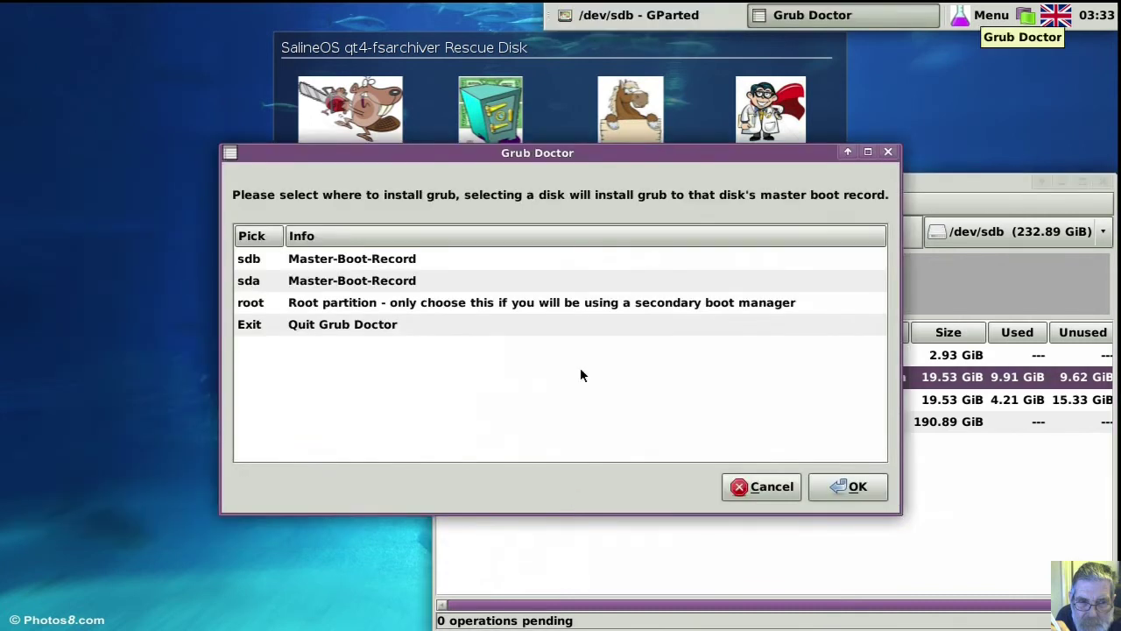
# Step: Choose sdb's master boot record as the grub target and approve installing on /dev/sdb
pyautogui.moveTo(625, 161); pyautogui.dragTo(420, 216)
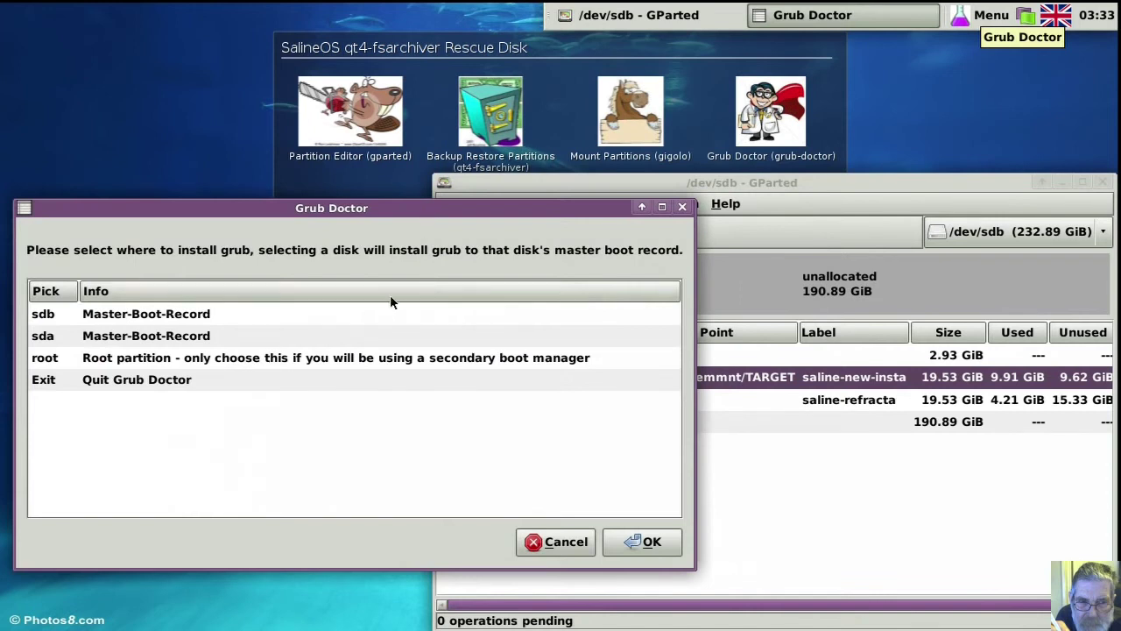
pyautogui.click(597, 182)
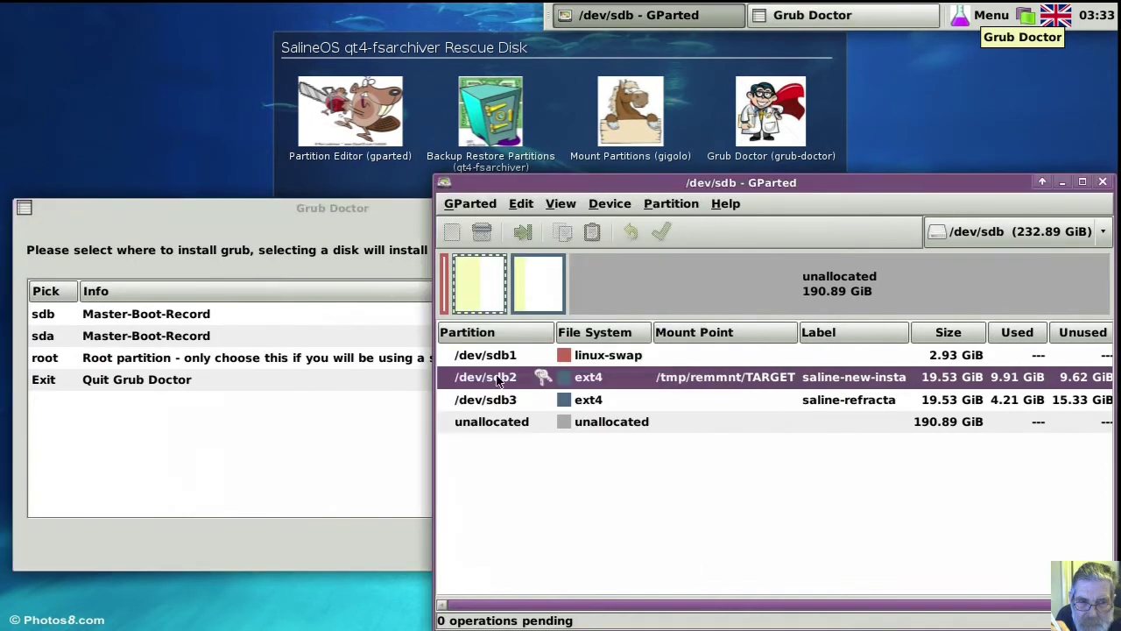
pyautogui.click(57, 316)
pyautogui.click(624, 539)
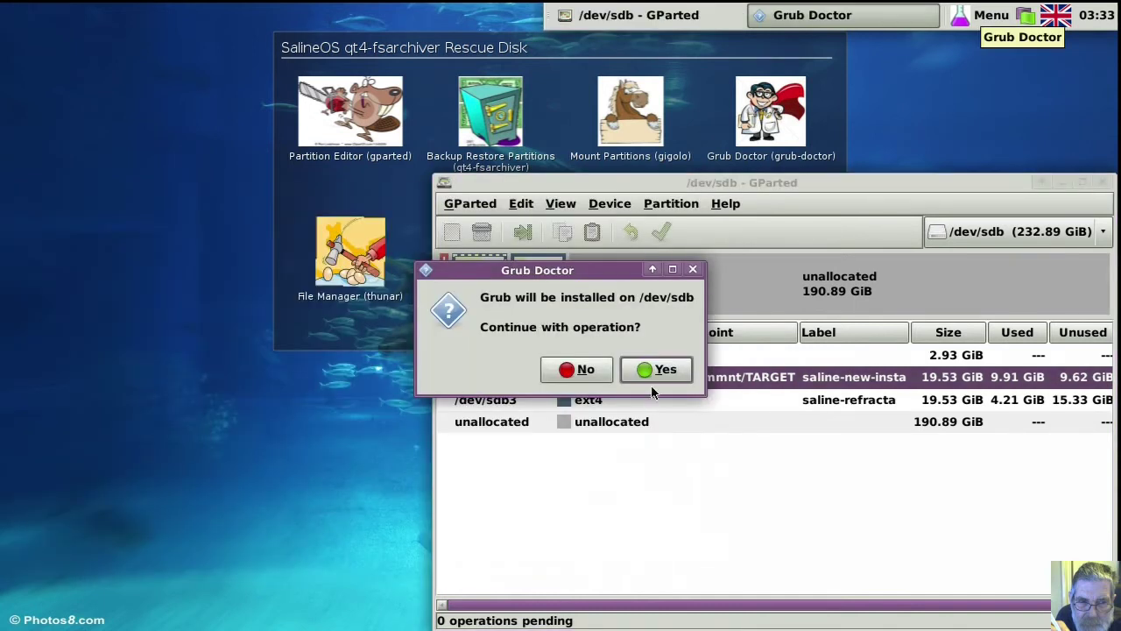
pyautogui.click(662, 372)
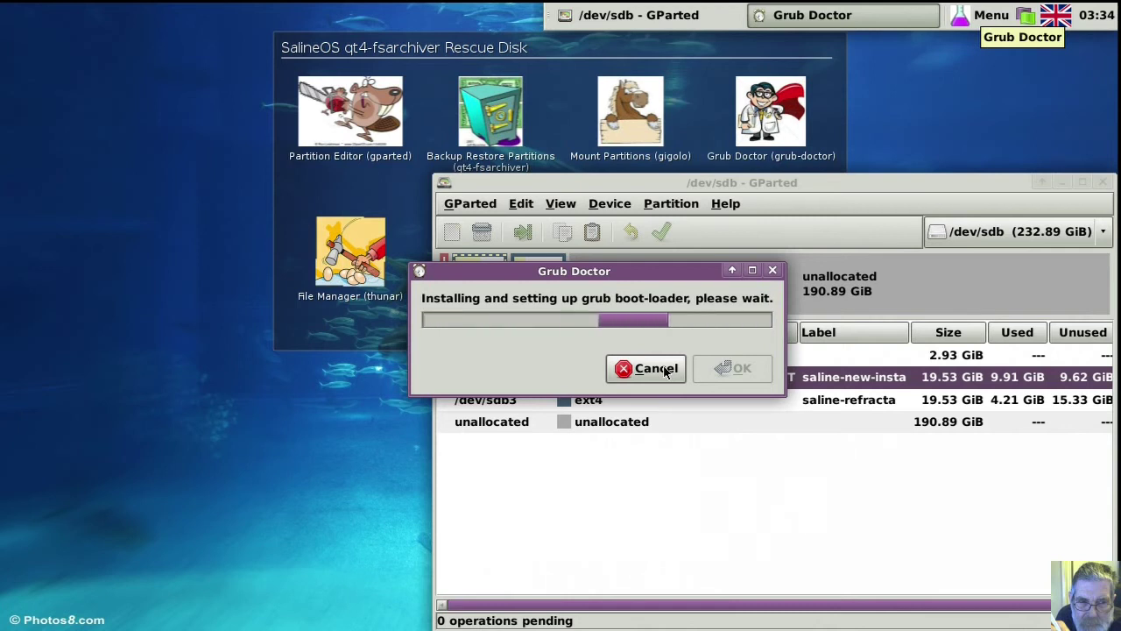
# Step: Dismiss the 'Grub installation complete' notice once the install finishes
pyautogui.click(644, 368)
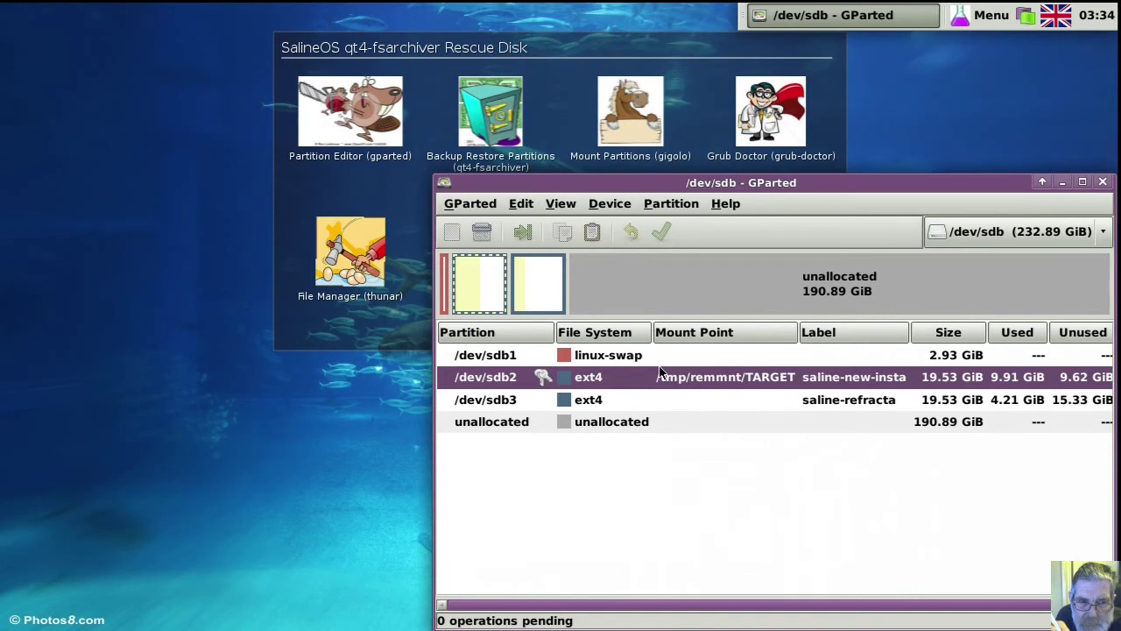
# Step: Relaunch Grub Doctor with sdb2 as root and sda's master boot record as the install target
pyautogui.click(762, 127)
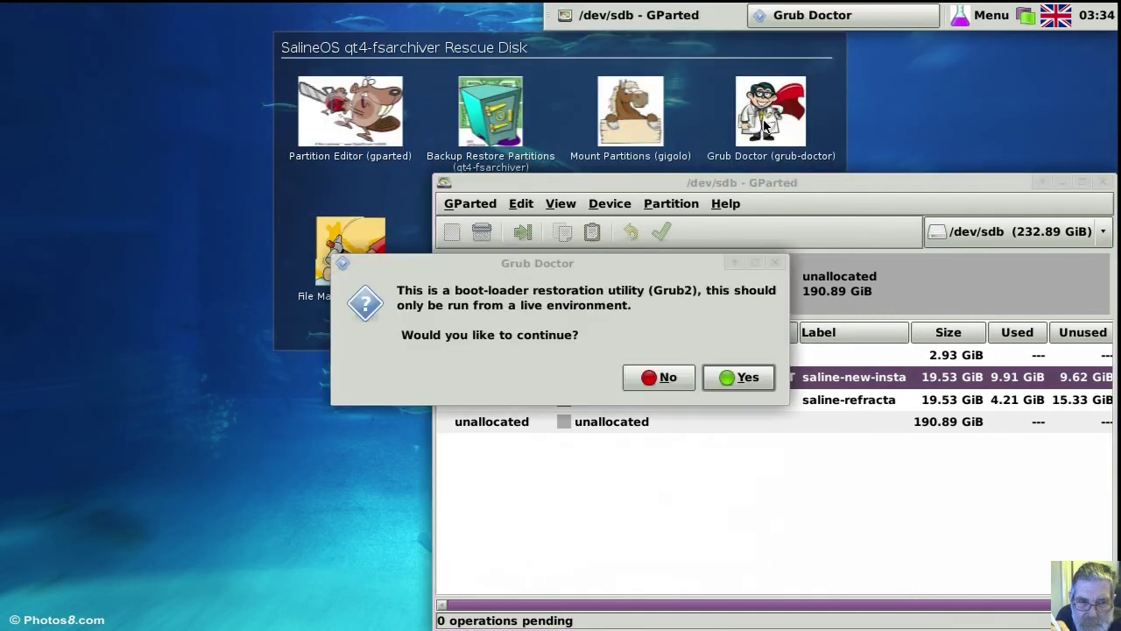
pyautogui.click(738, 377)
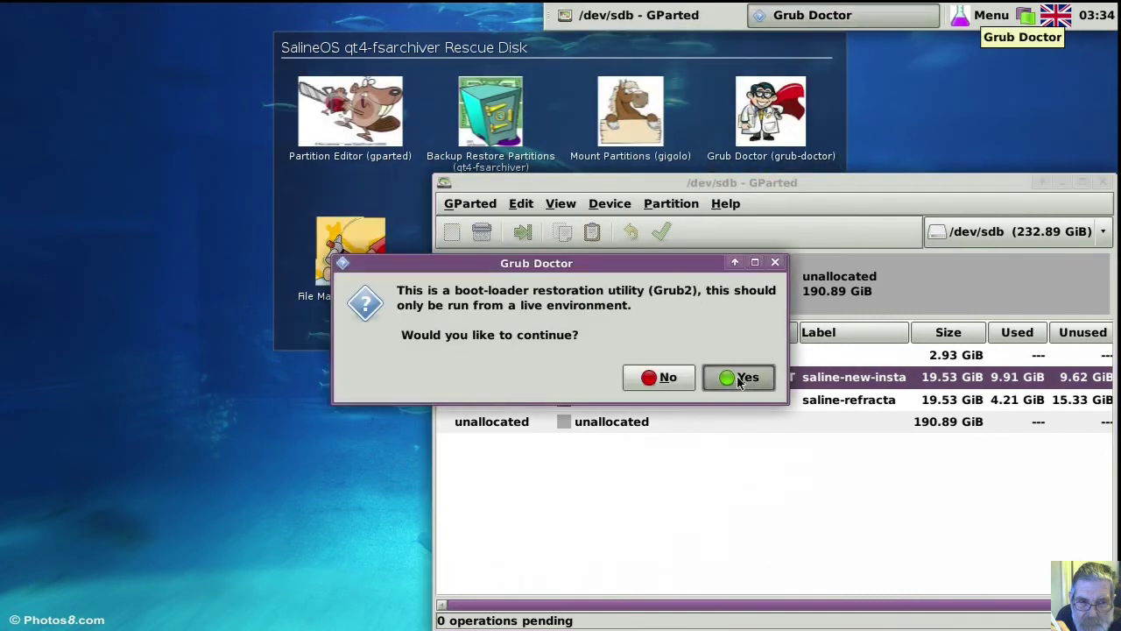
pyautogui.moveTo(629, 155); pyautogui.dragTo(384, 184)
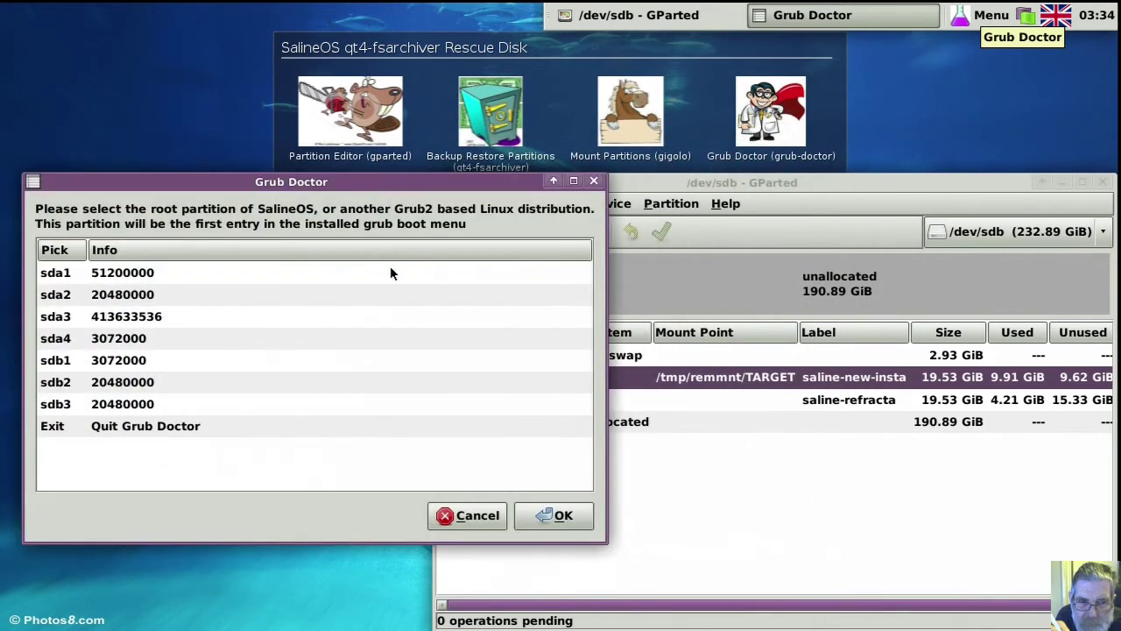
pyautogui.click(125, 388)
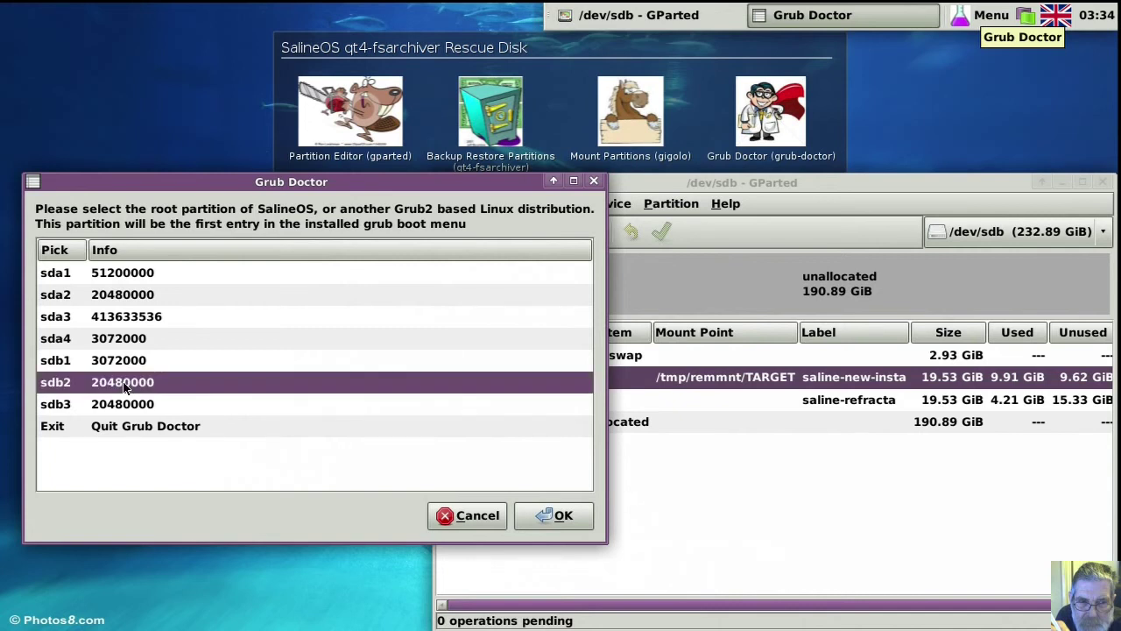
pyautogui.click(531, 518)
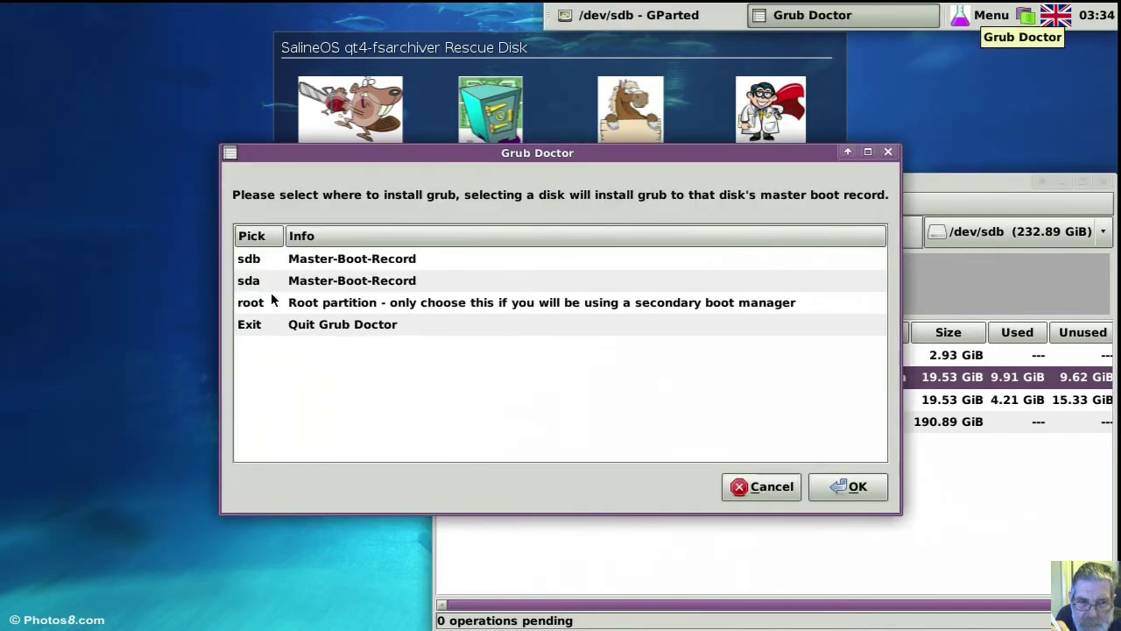
pyautogui.click(270, 282)
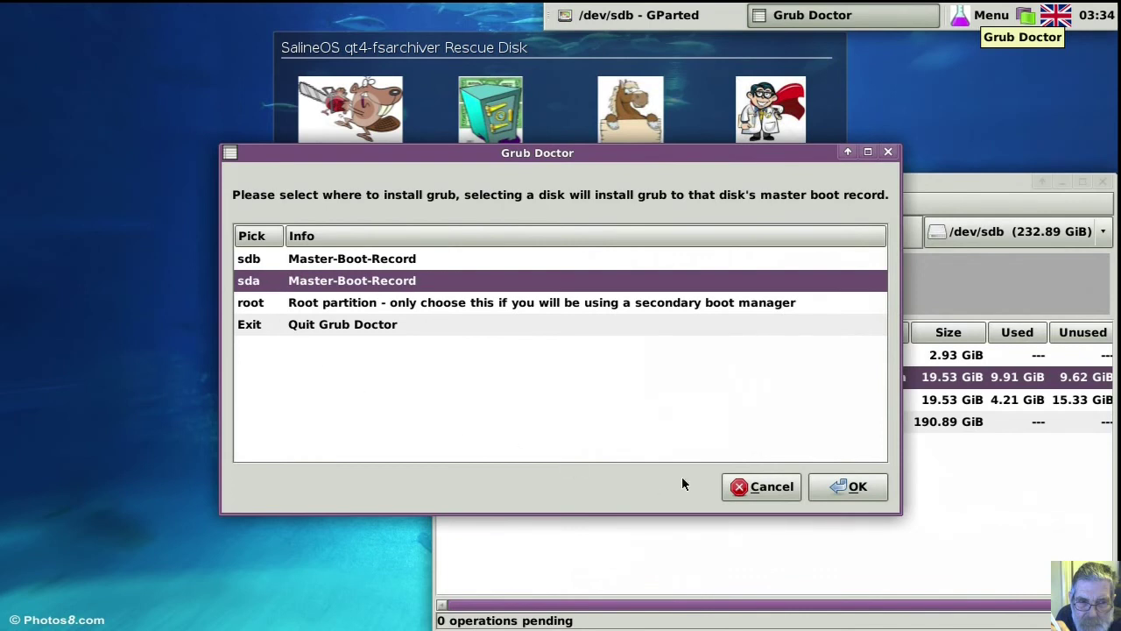
pyautogui.click(833, 486)
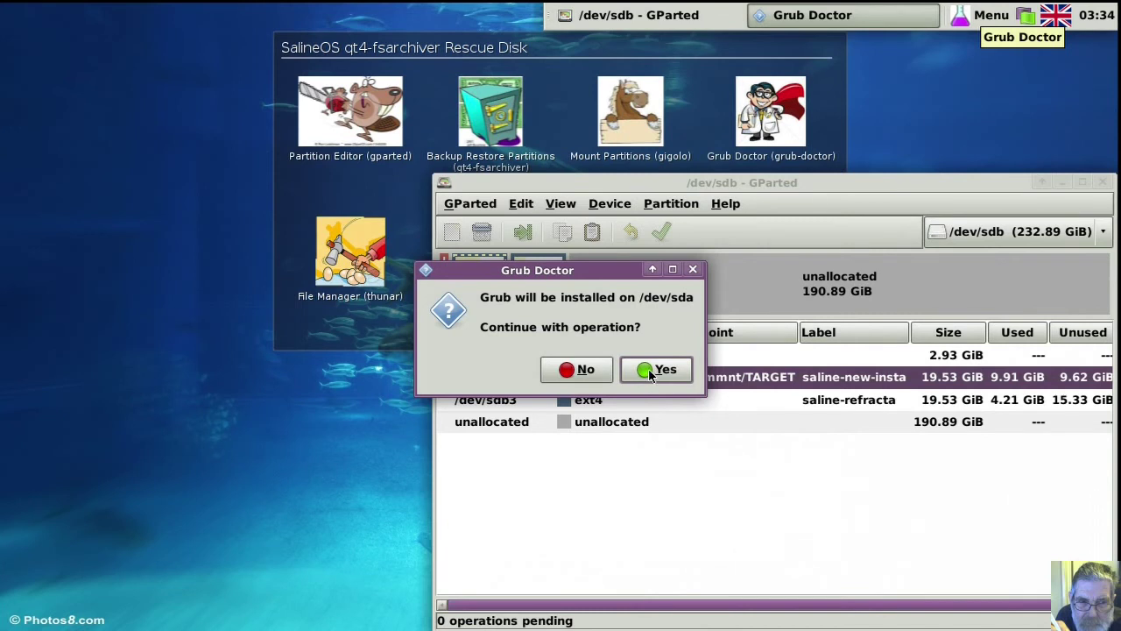
# Step: Approve installing grub on /dev/sda and dismiss the completion message when it finishes
pyautogui.click(649, 371)
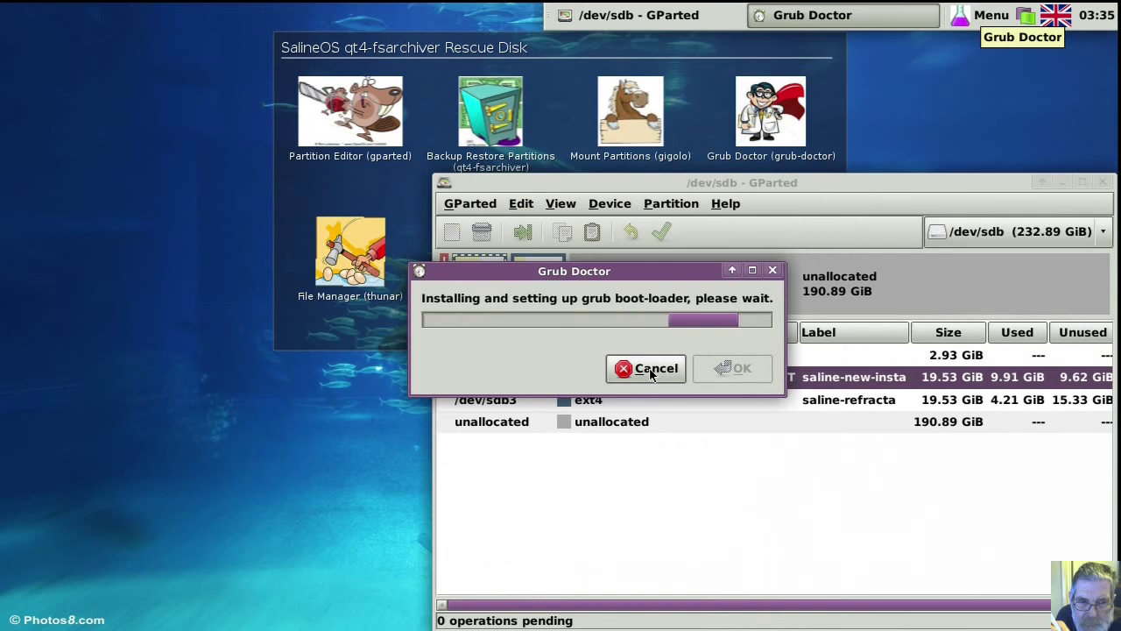
pyautogui.click(650, 369)
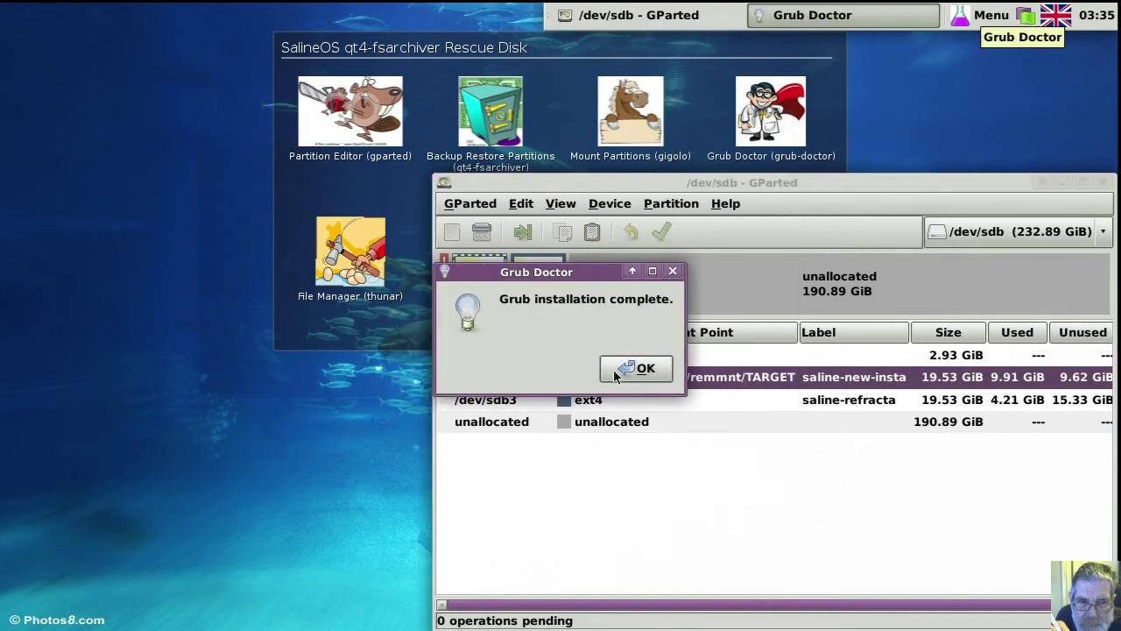
pyautogui.click(629, 375)
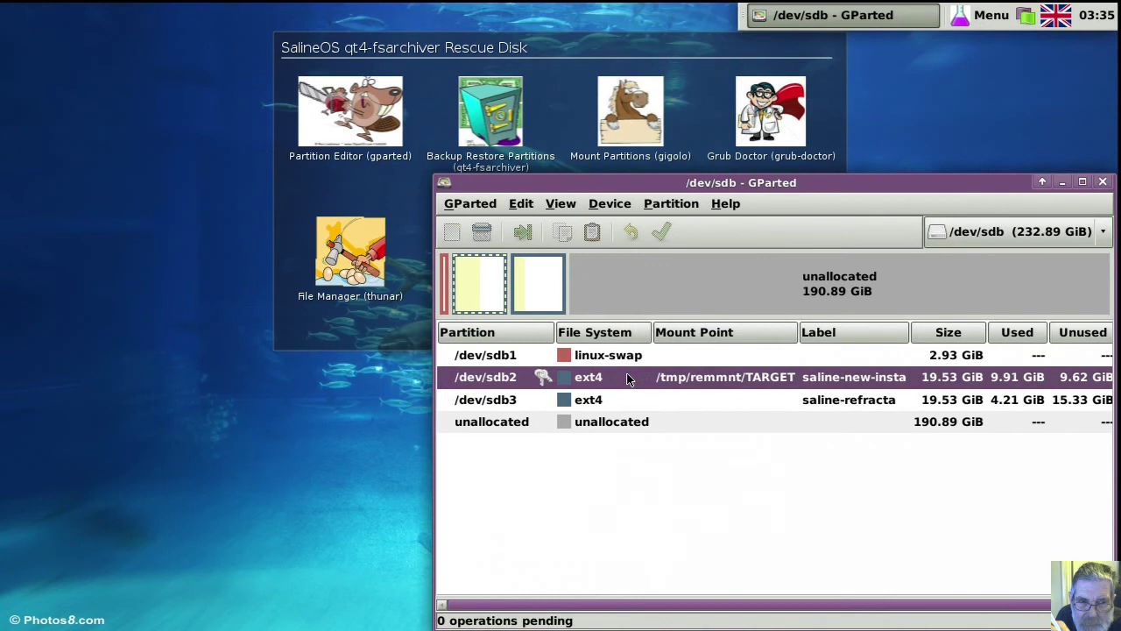
# Step: Close GParted and choose Reboot from the SalineOS launcher
pyautogui.click(1103, 181)
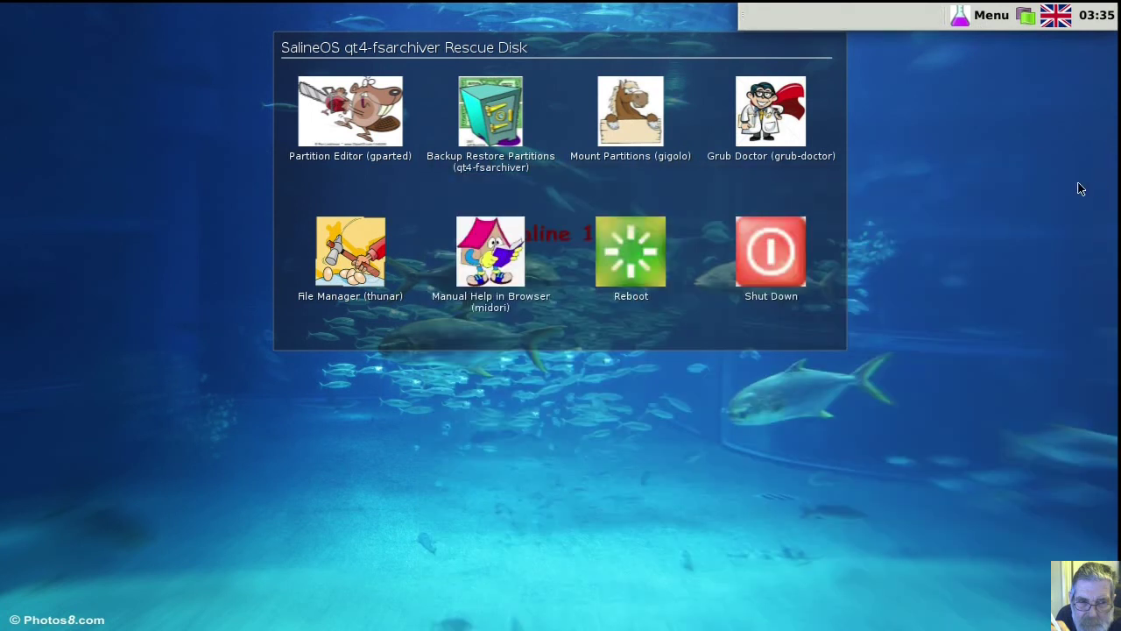
pyautogui.click(632, 266)
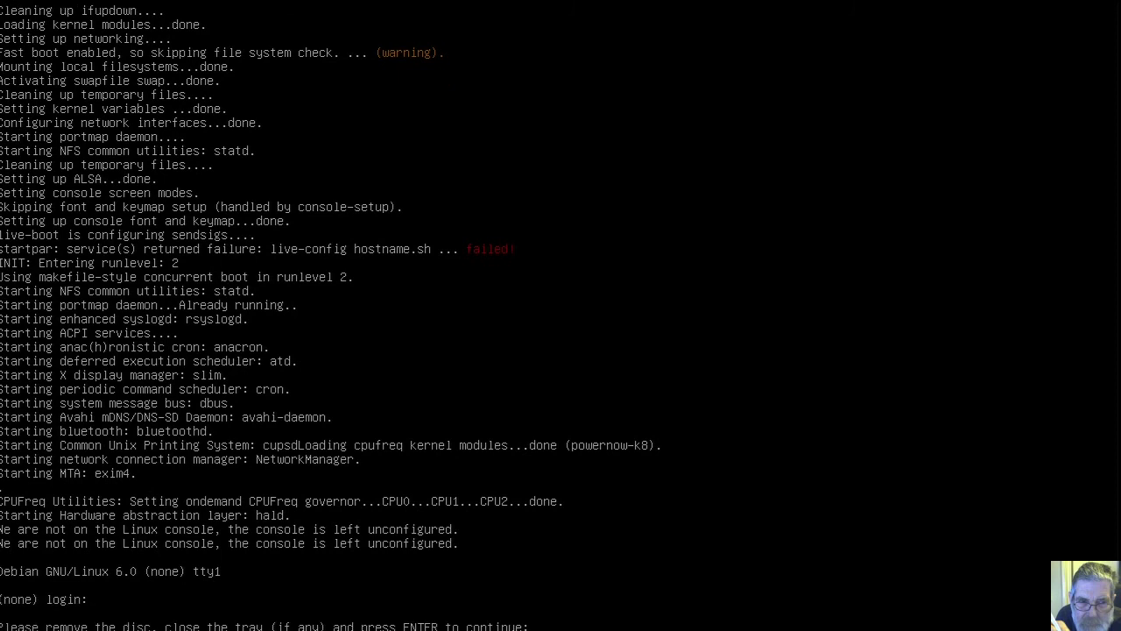
# Step: Confirm the 'remove the disc and close the tray' prompt so the reboot continues
pyautogui.press('Return')
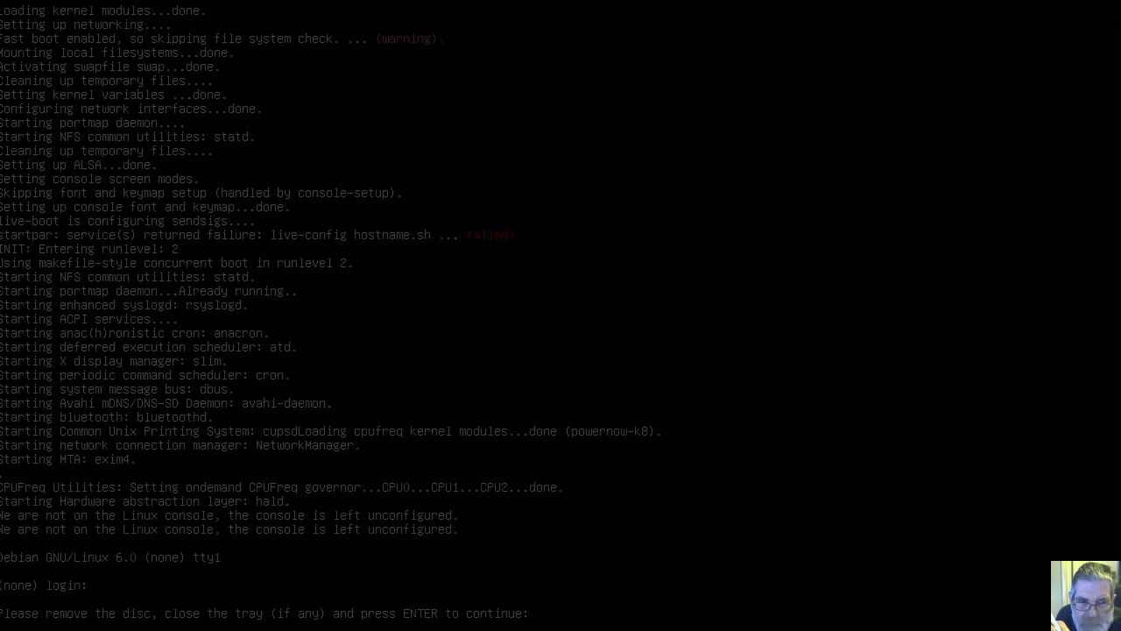